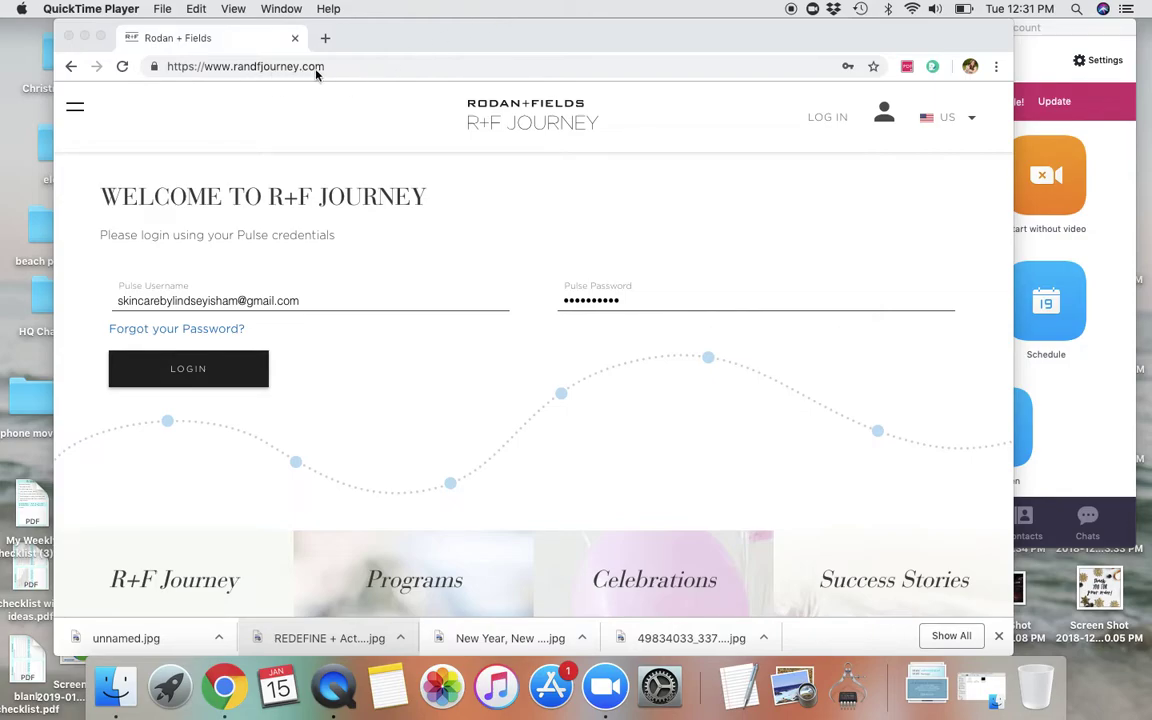
Sign in to R+F Journey with the Pulse credentials and maximize the browser window
{"action": "left_click", "coordinate": [200, 371]}
{"action": "left_click", "coordinate": [199, 373]}
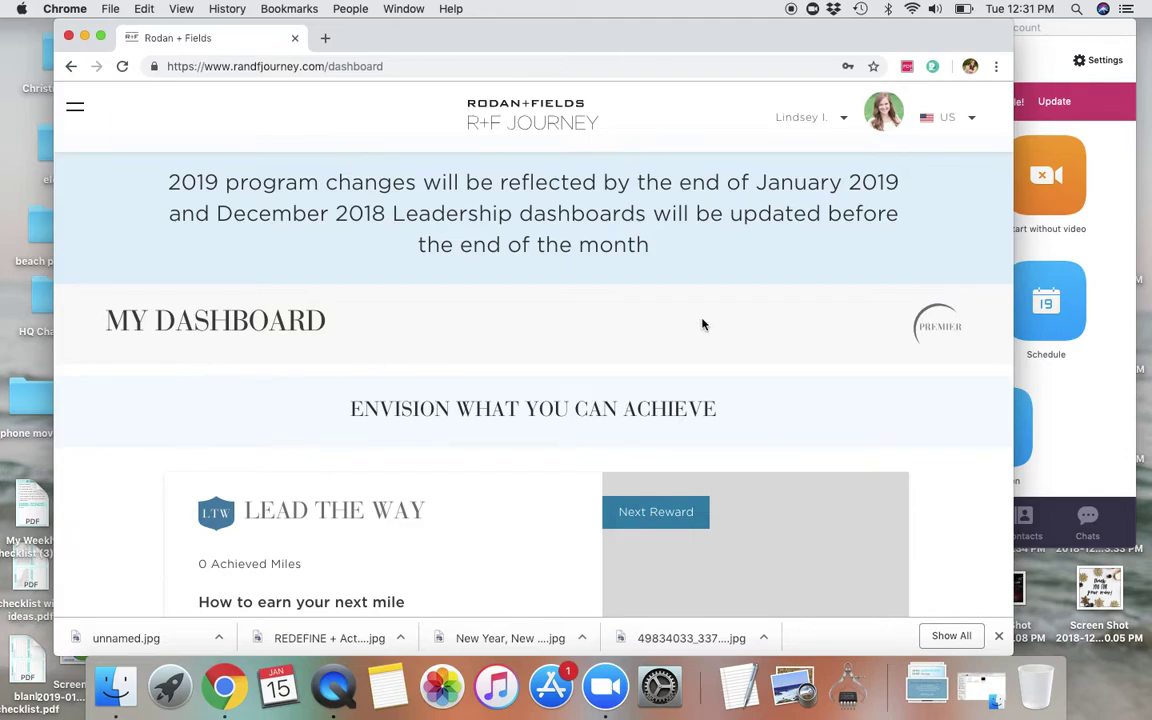
{"action": "left_click", "coordinate": [99, 36]}
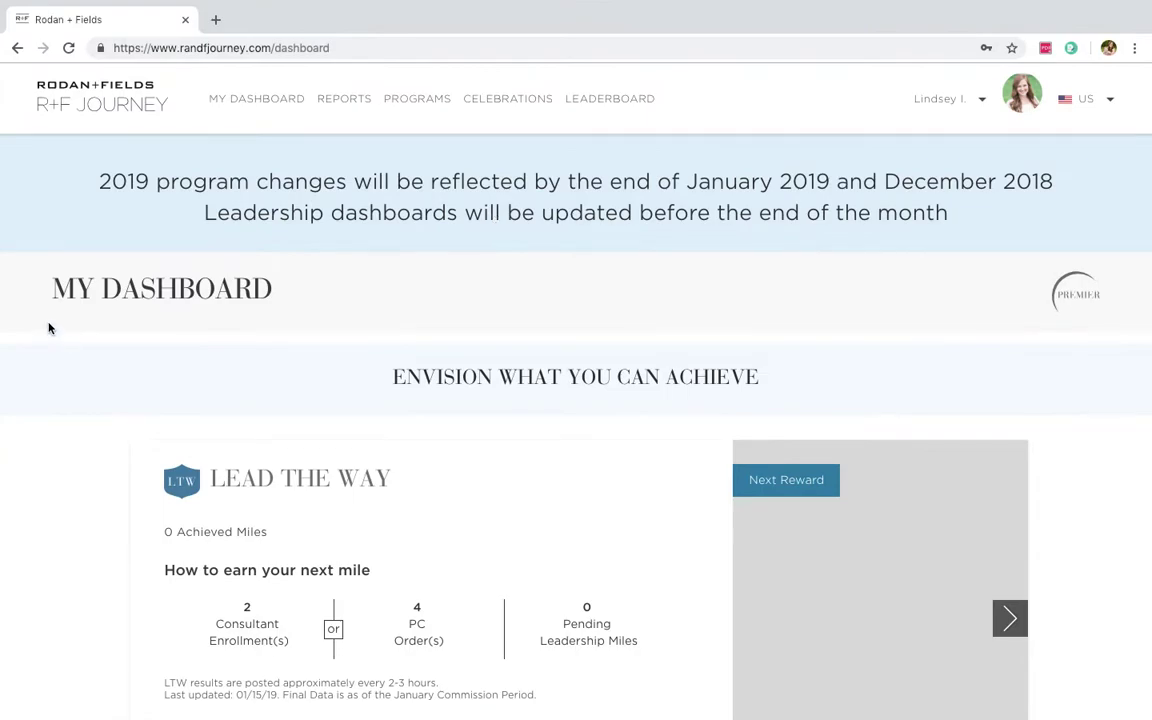
Open the Lead the Way dashboard and review its January 2019 goal snapshot
{"action": "scroll", "coordinate": [49, 328], "scroll_direction": "down", "scroll_amount": 3}
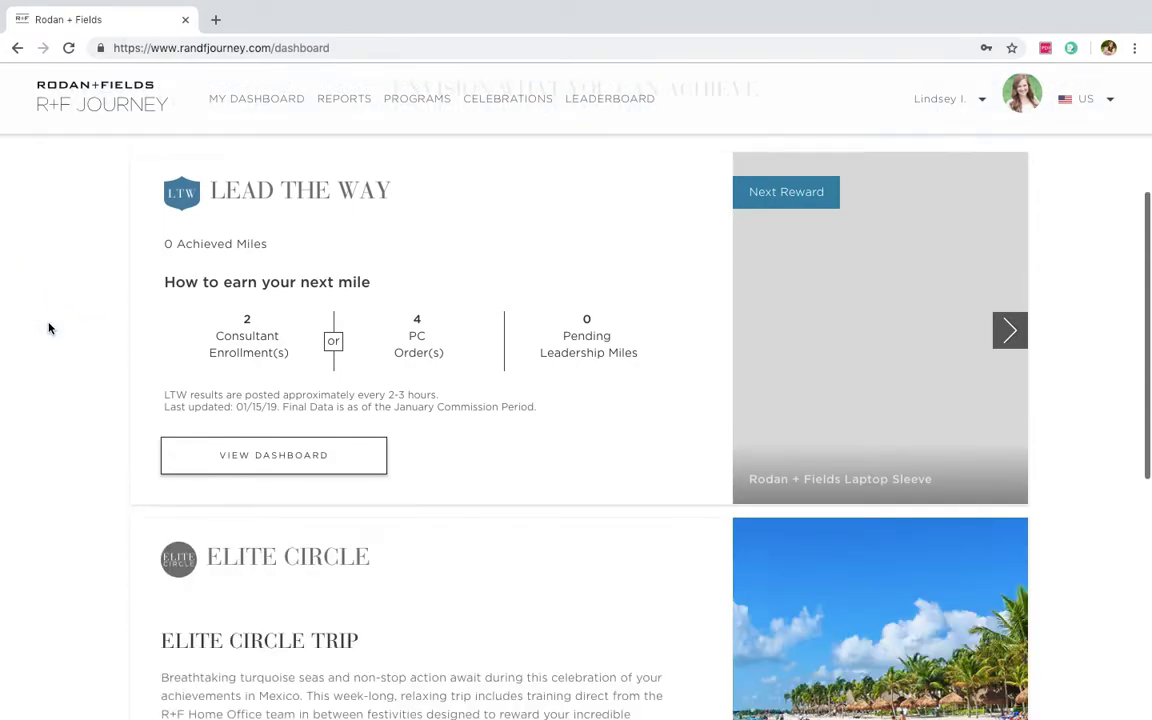
{"action": "scroll", "coordinate": [49, 328], "scroll_direction": "down", "scroll_amount": 3}
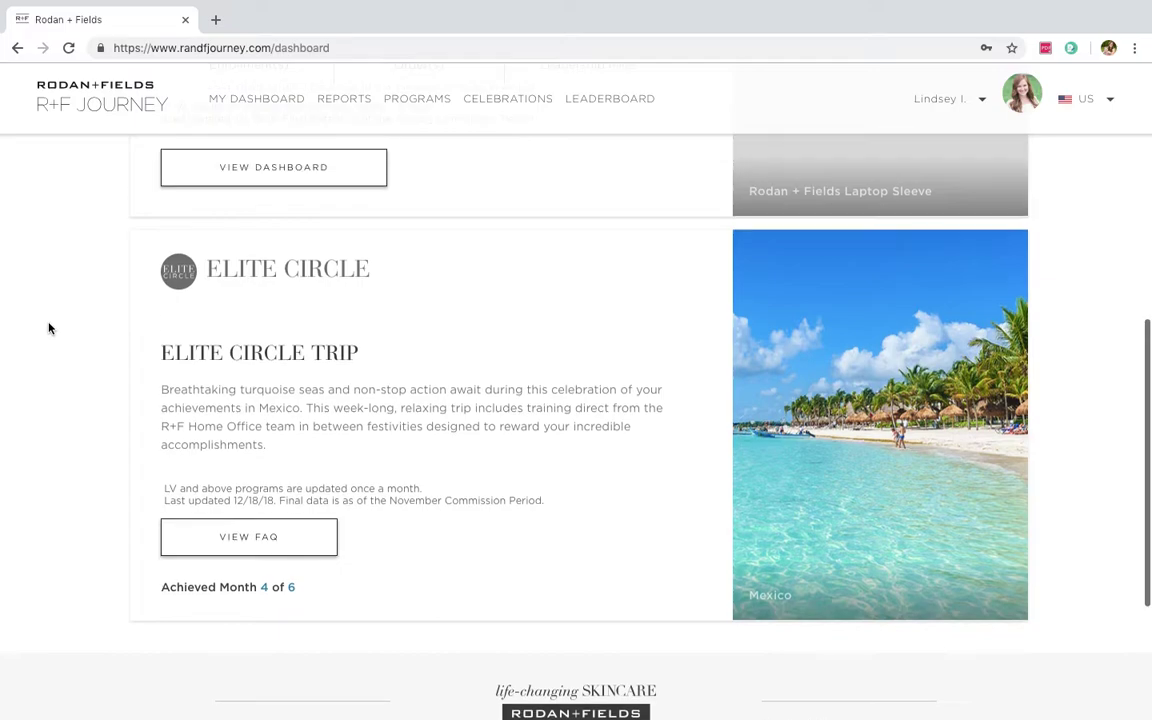
{"action": "scroll", "coordinate": [49, 328], "scroll_direction": "up", "scroll_amount": 3}
{"action": "left_click", "coordinate": [241, 457]}
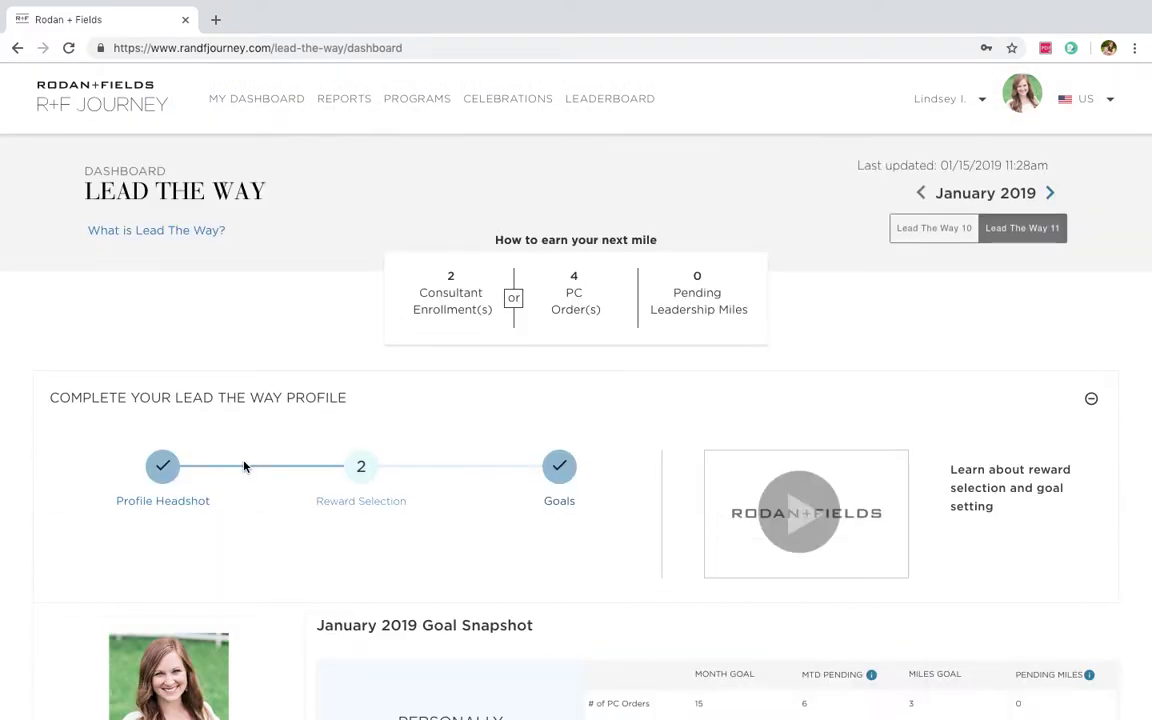
{"action": "scroll", "coordinate": [244, 466], "scroll_direction": "down", "scroll_amount": 4}
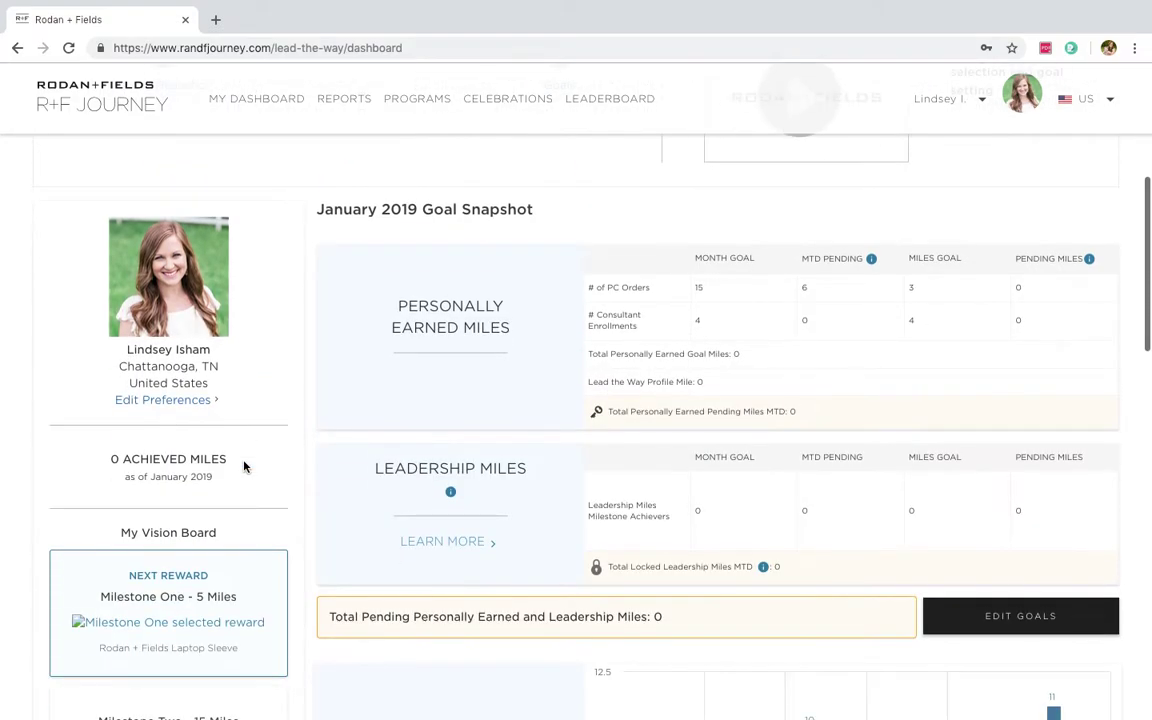
{"action": "scroll", "coordinate": [244, 466], "scroll_direction": "up", "scroll_amount": 1}
{"action": "scroll", "coordinate": [244, 466], "scroll_direction": "up", "scroll_amount": 4}
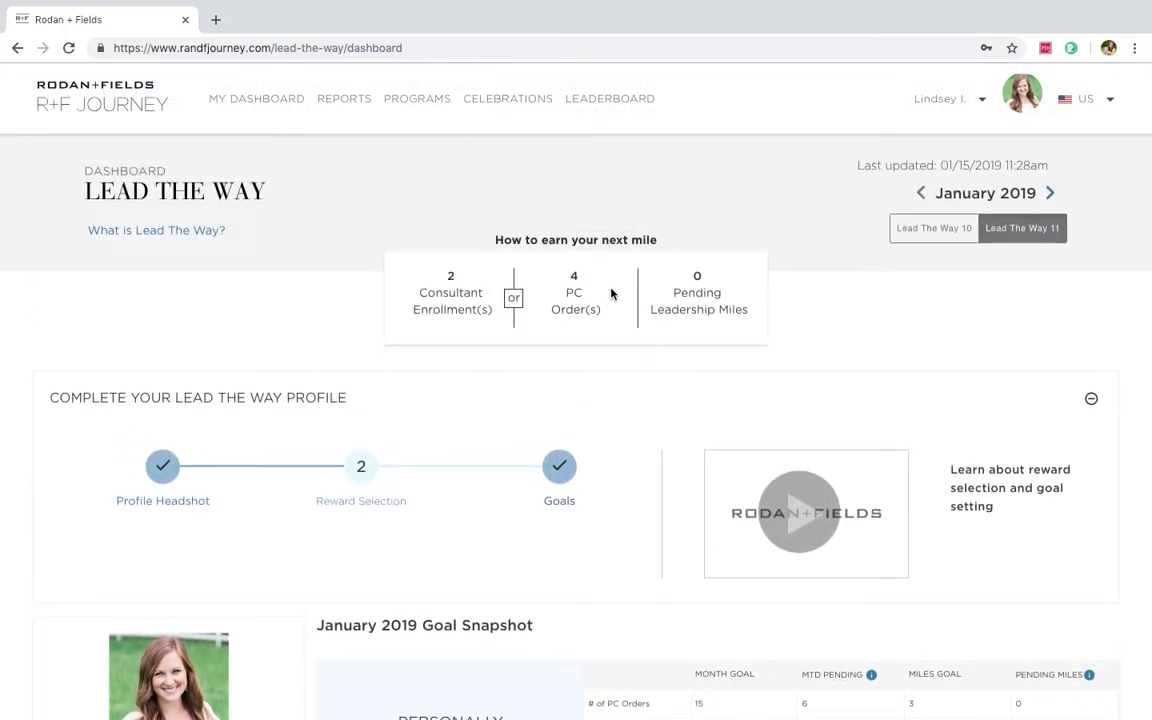
{"action": "scroll", "coordinate": [612, 293], "scroll_direction": "down", "scroll_amount": 4}
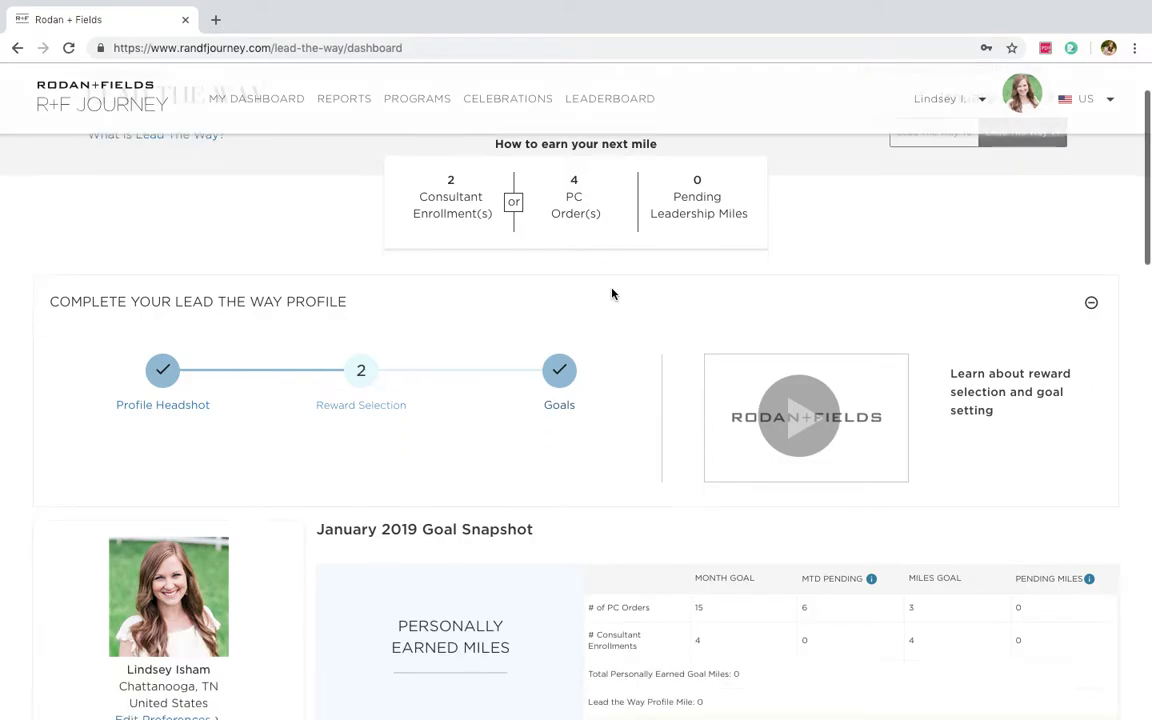
{"action": "scroll", "coordinate": [612, 293], "scroll_direction": "down", "scroll_amount": 1}
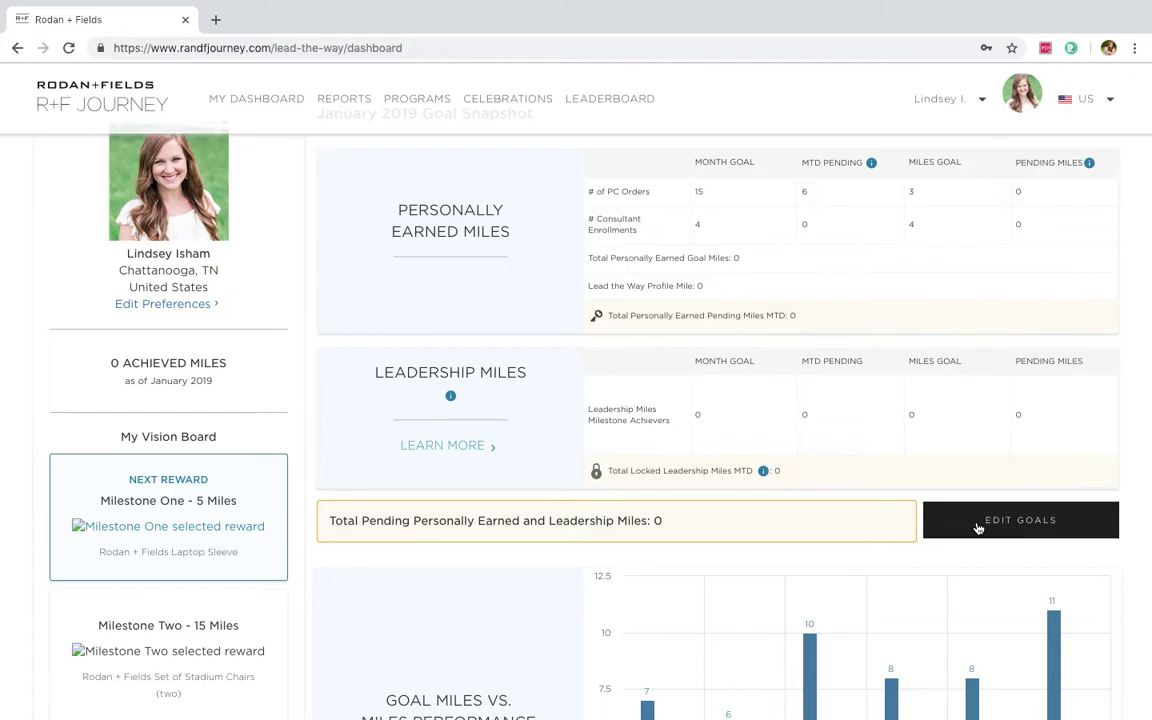
{"action": "left_click", "coordinate": [978, 528]}
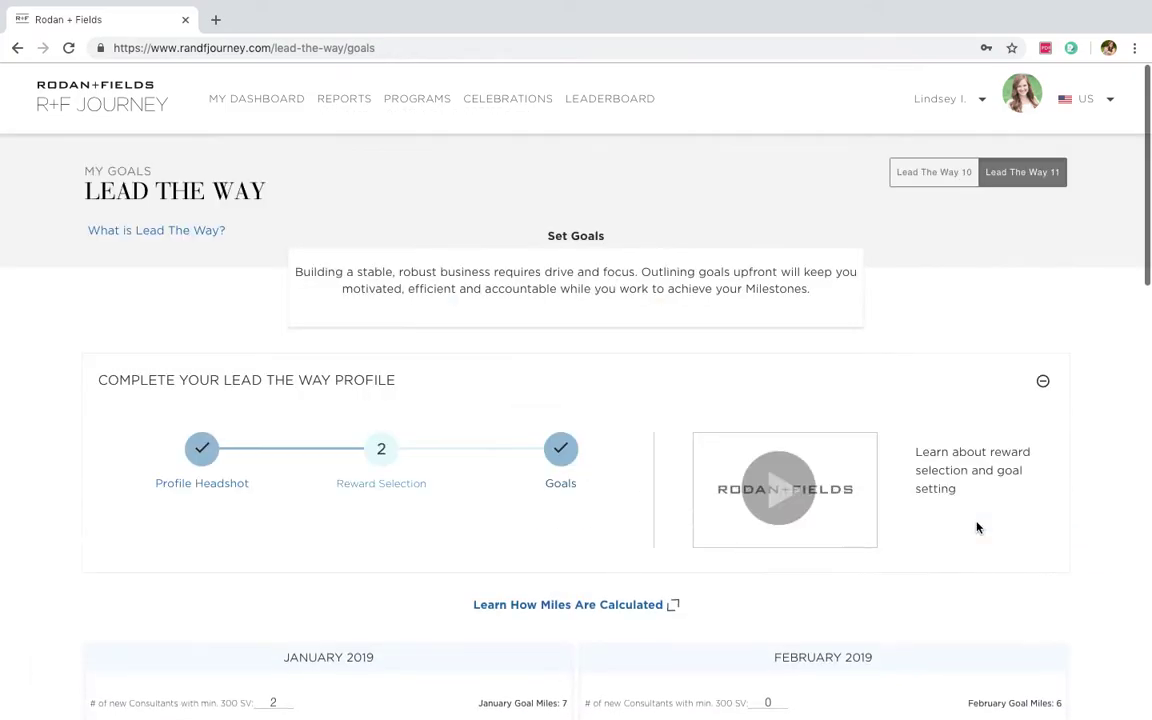
{"action": "scroll", "coordinate": [978, 528], "scroll_direction": "down", "scroll_amount": 5}
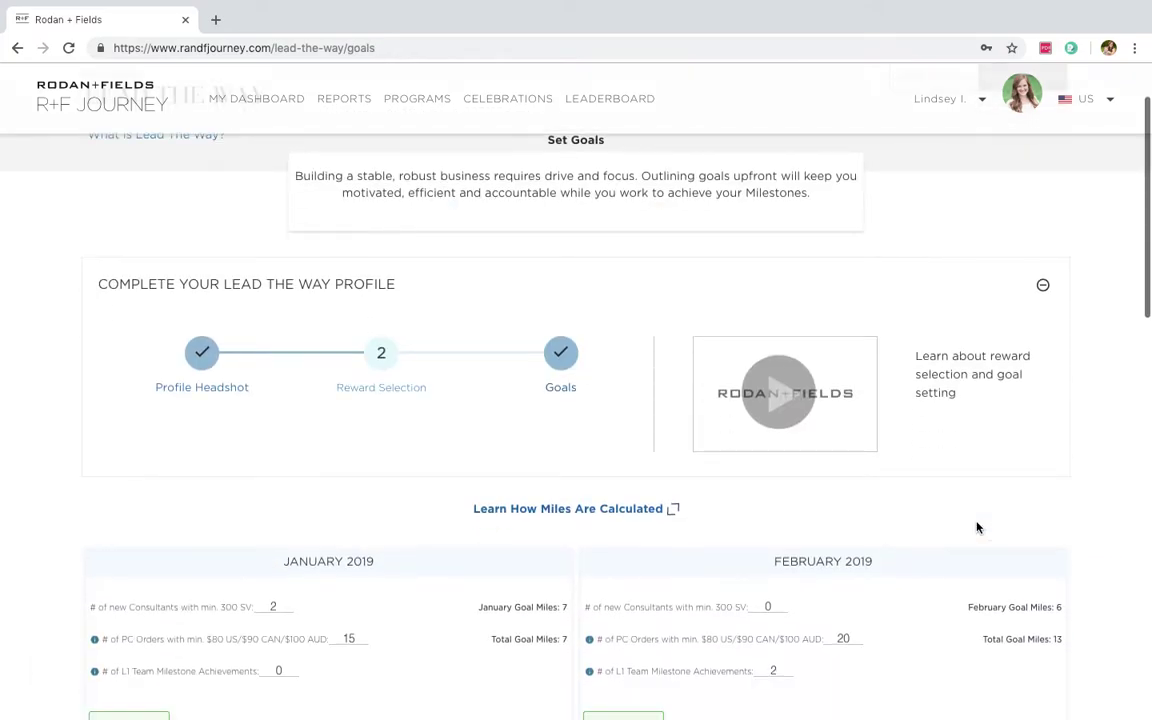
{"action": "scroll", "coordinate": [978, 528], "scroll_direction": "down", "scroll_amount": 1}
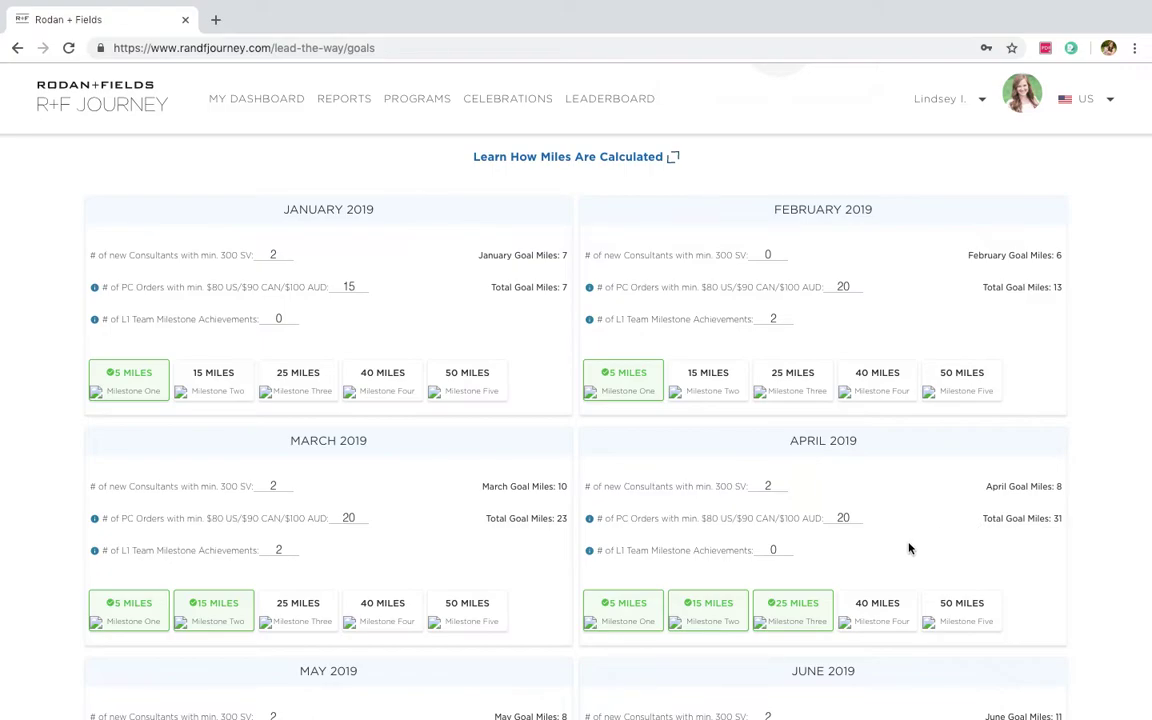
{"action": "left_click", "coordinate": [275, 255]}
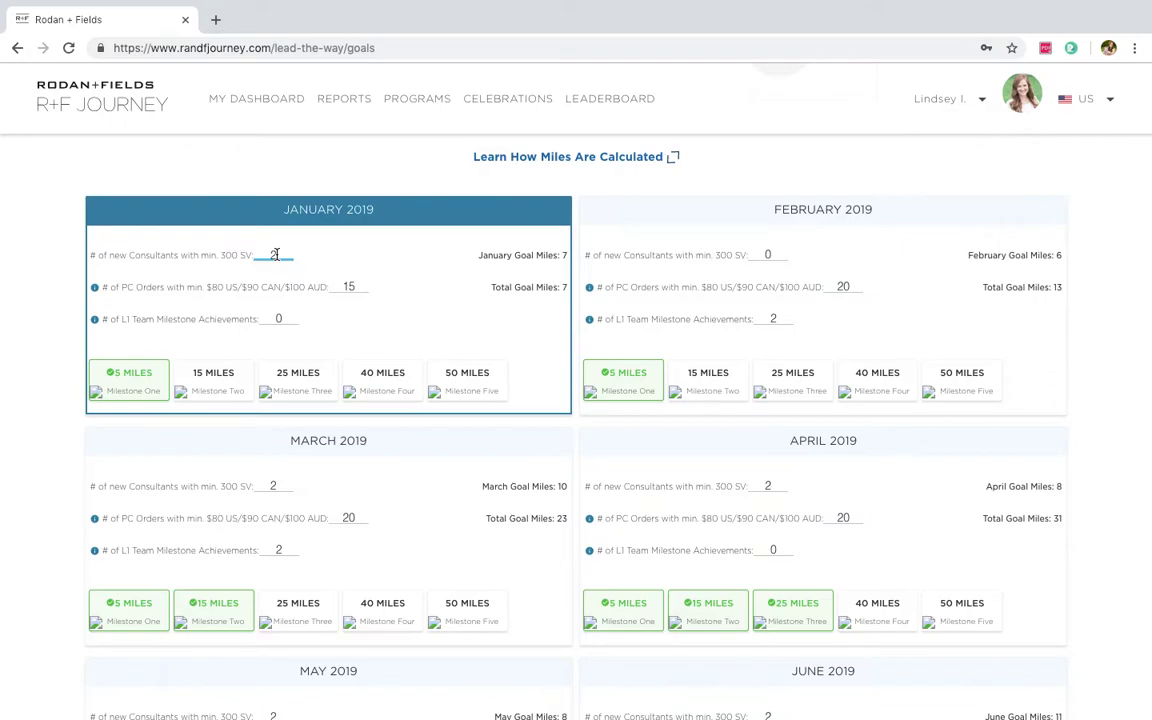
{"action": "key", "text": "BackSpace"}
{"action": "type", "text": "0"}
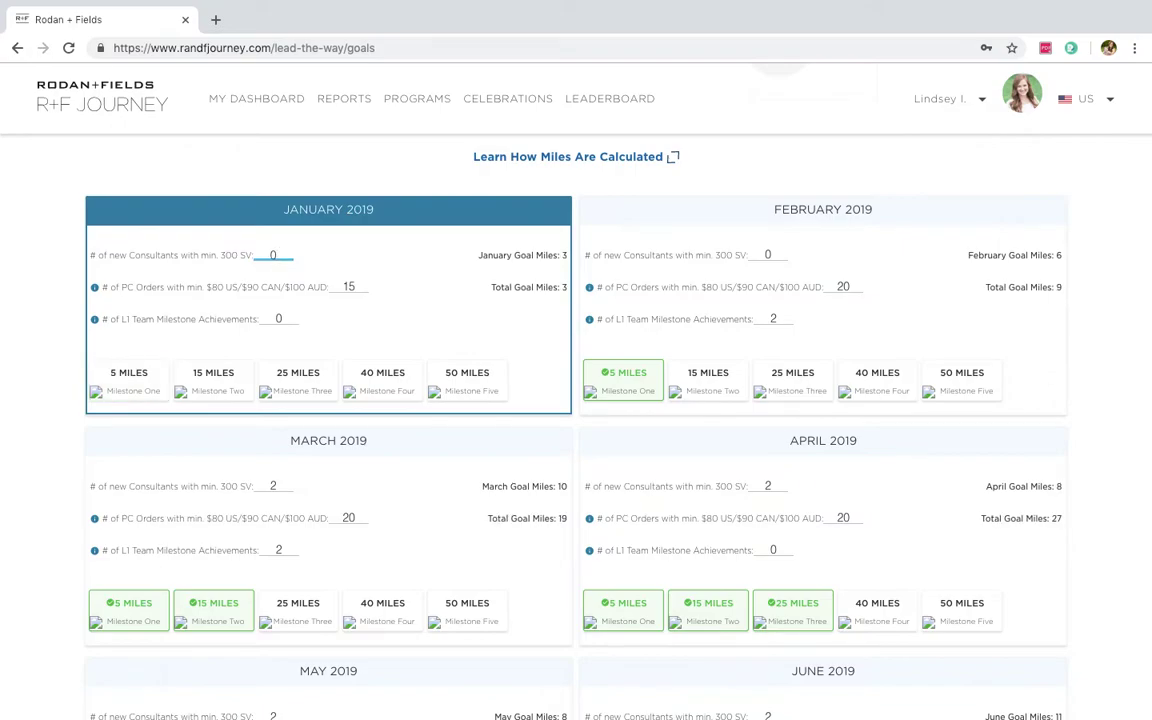
{"action": "key", "text": "BackSpace"}
{"action": "type", "text": "2"}
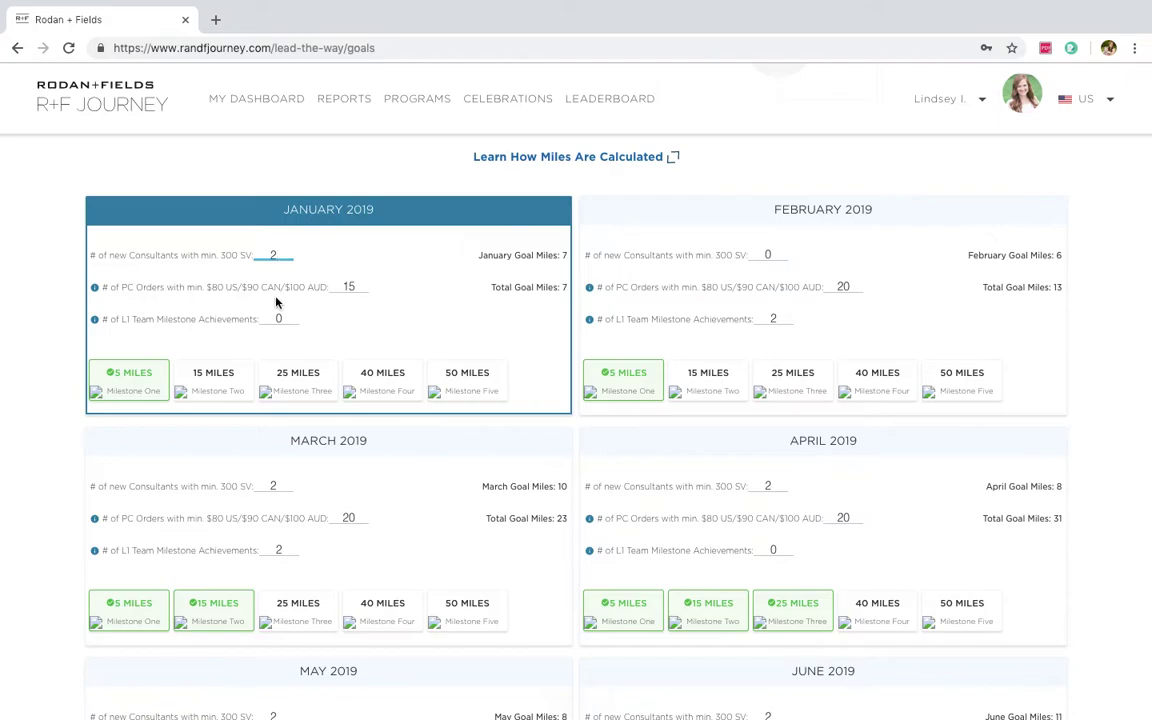
{"action": "left_click", "coordinate": [356, 287]}
Change February's new-consultant goal from 0 to 2, bringing February goal miles to 10
{"action": "left_click", "coordinate": [856, 287]}
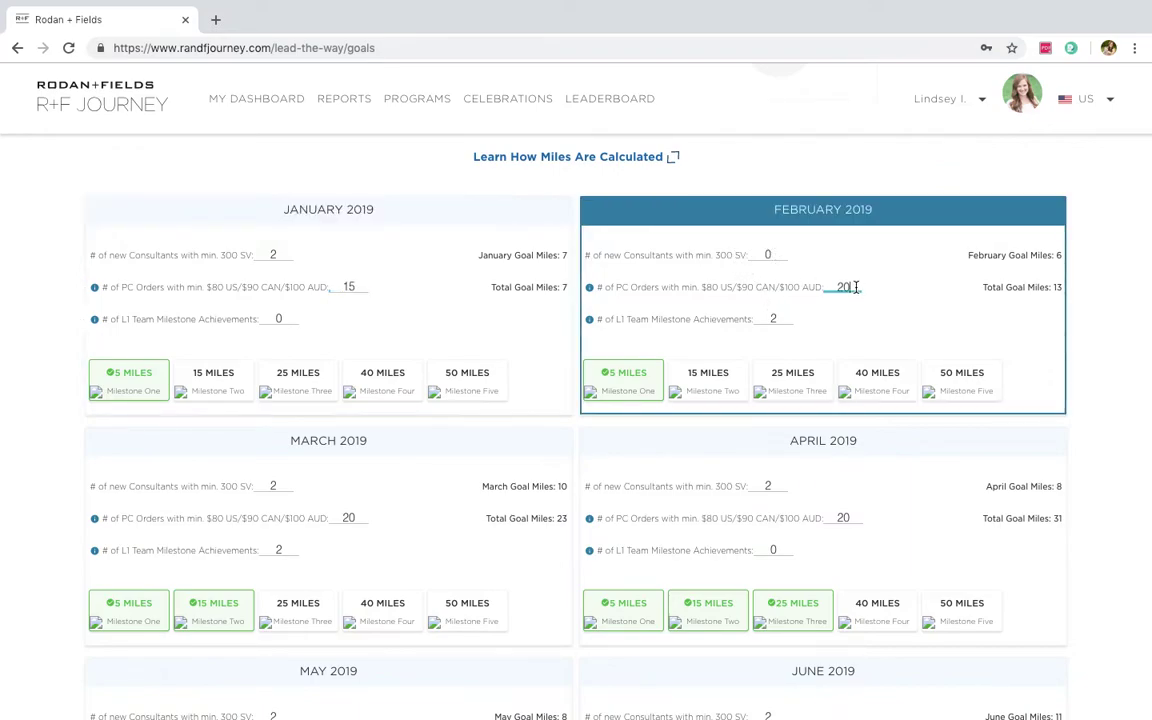
{"action": "left_click", "coordinate": [773, 254]}
{"action": "key", "text": "BackSpace"}
{"action": "type", "text": "2"}
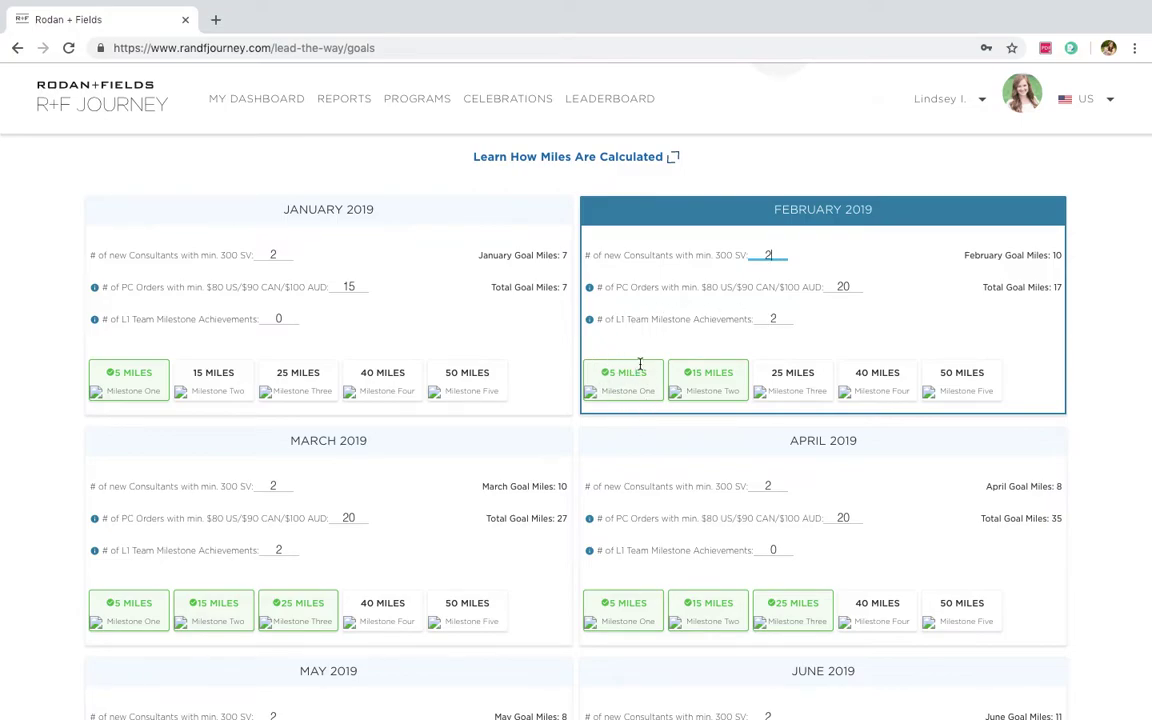
{"action": "left_click", "coordinate": [775, 321]}
{"action": "left_click", "coordinate": [70, 445]}
{"action": "scroll", "coordinate": [70, 445], "scroll_direction": "down", "scroll_amount": 3}
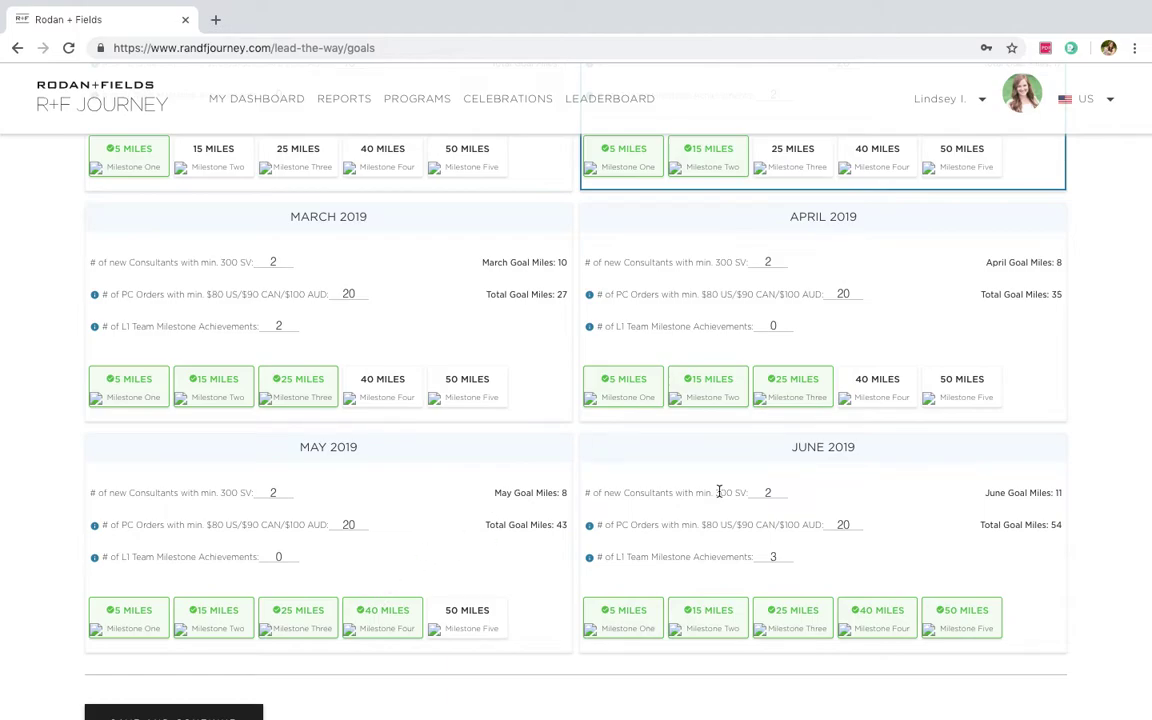
{"action": "scroll", "coordinate": [890, 500], "scroll_direction": "down", "scroll_amount": 3}
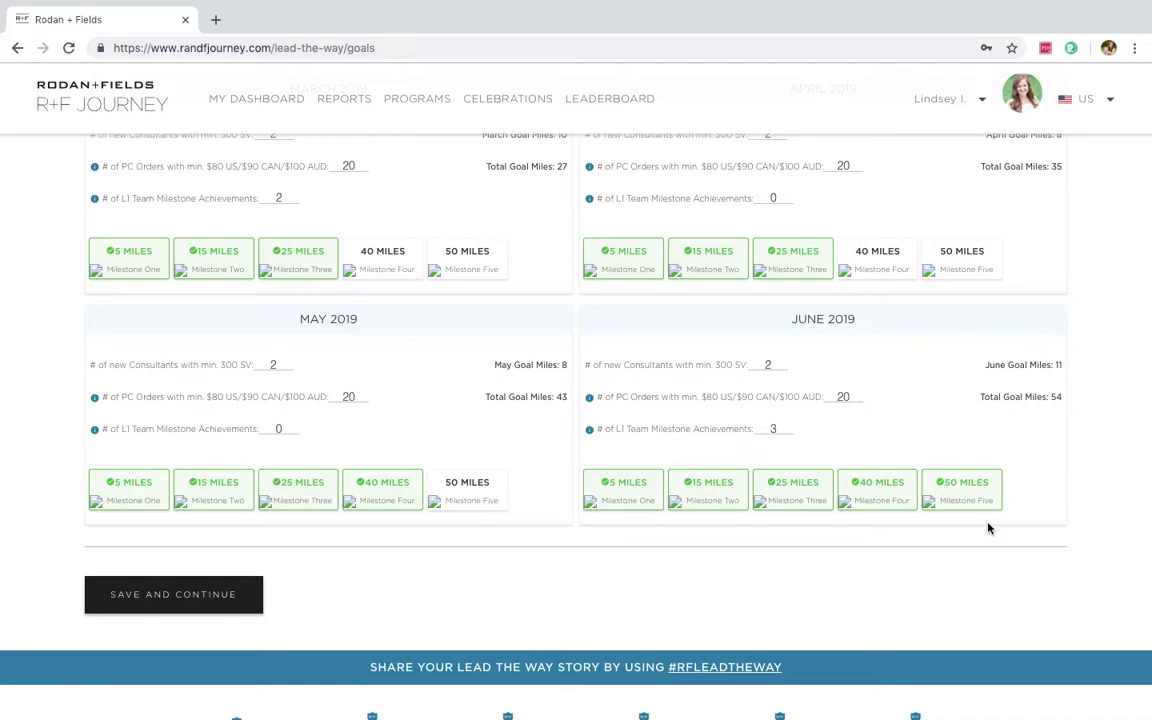
{"action": "scroll", "coordinate": [988, 528], "scroll_direction": "up", "scroll_amount": 5}
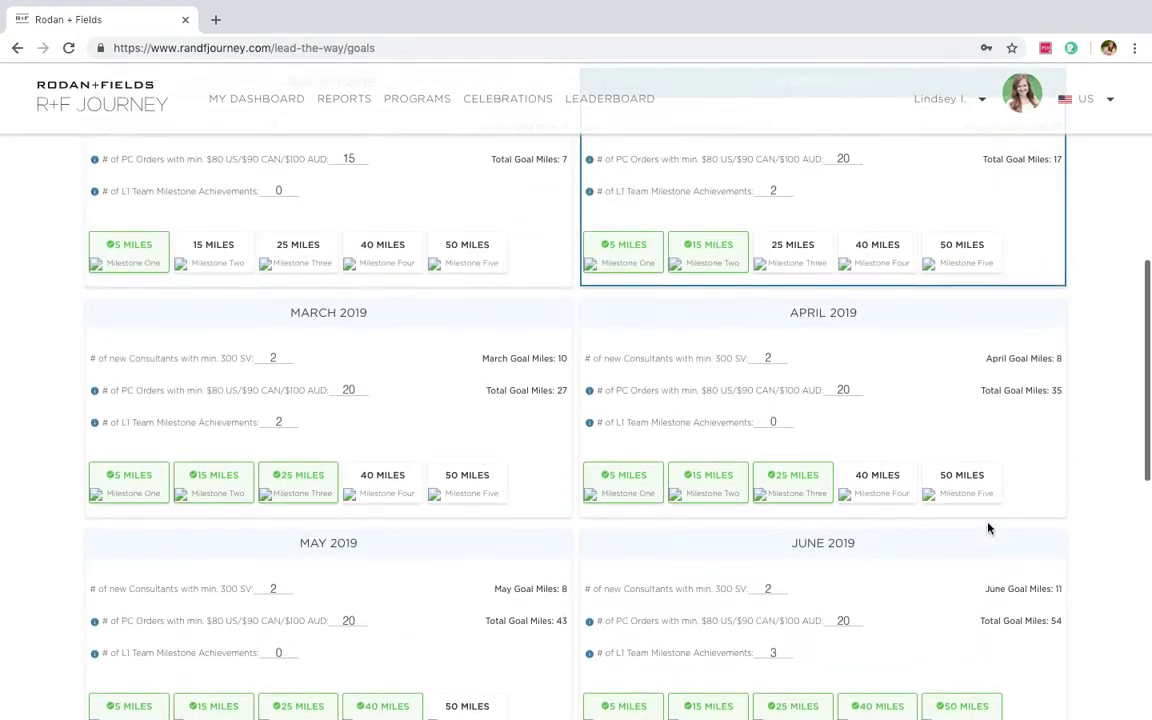
{"action": "scroll", "coordinate": [988, 528], "scroll_direction": "up", "scroll_amount": 1}
{"action": "scroll", "coordinate": [988, 528], "scroll_direction": "down", "scroll_amount": 1}
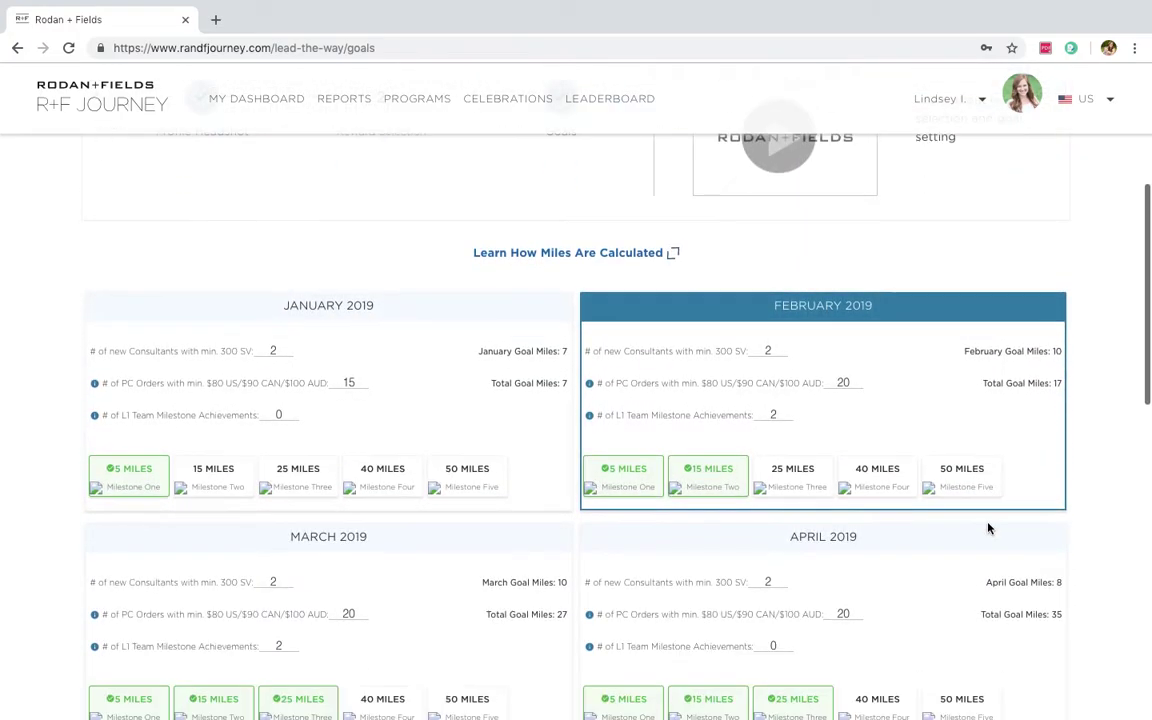
{"action": "scroll", "coordinate": [988, 528], "scroll_direction": "down", "scroll_amount": 1}
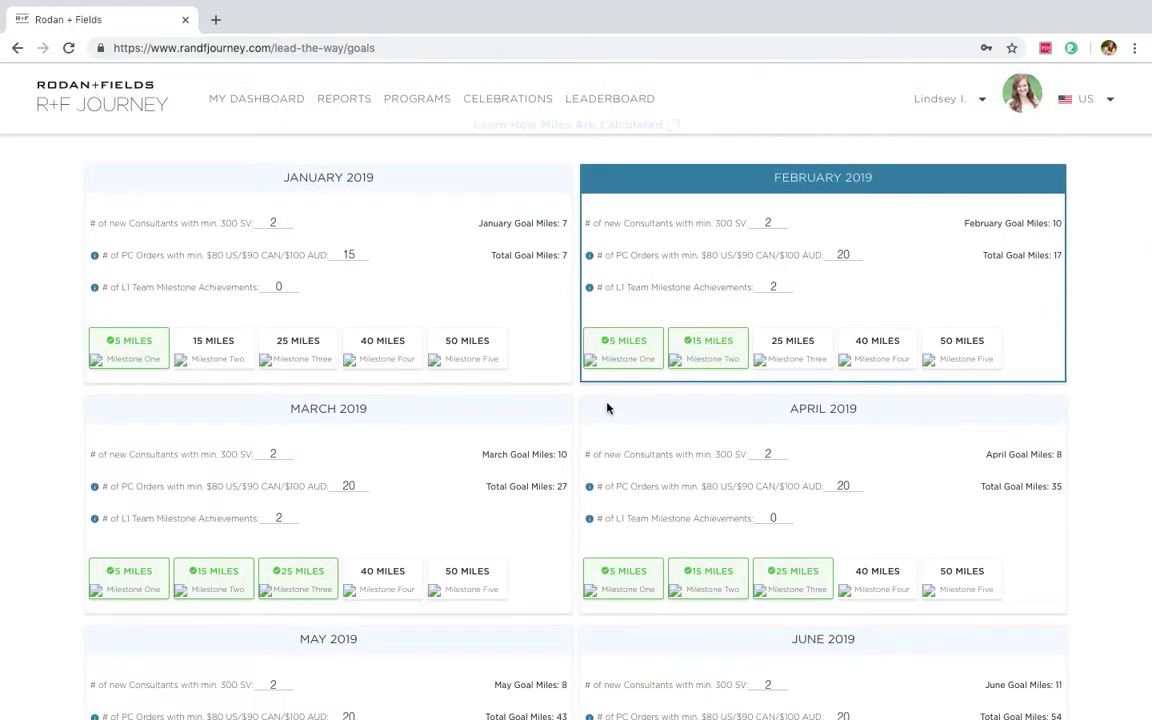
{"action": "left_click", "coordinate": [347, 254]}
{"action": "type", "text": "15"}
{"action": "scroll", "coordinate": [350, 272], "scroll_direction": "down", "scroll_amount": 3}
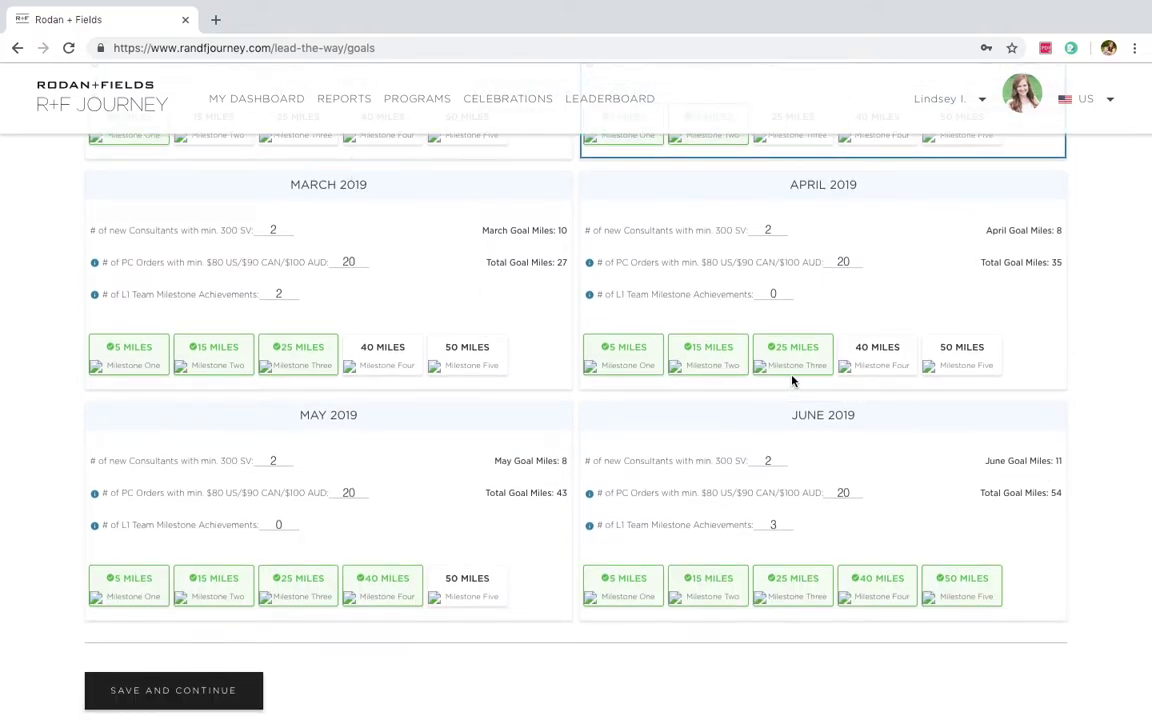
{"action": "scroll", "coordinate": [792, 380], "scroll_direction": "down", "scroll_amount": 2}
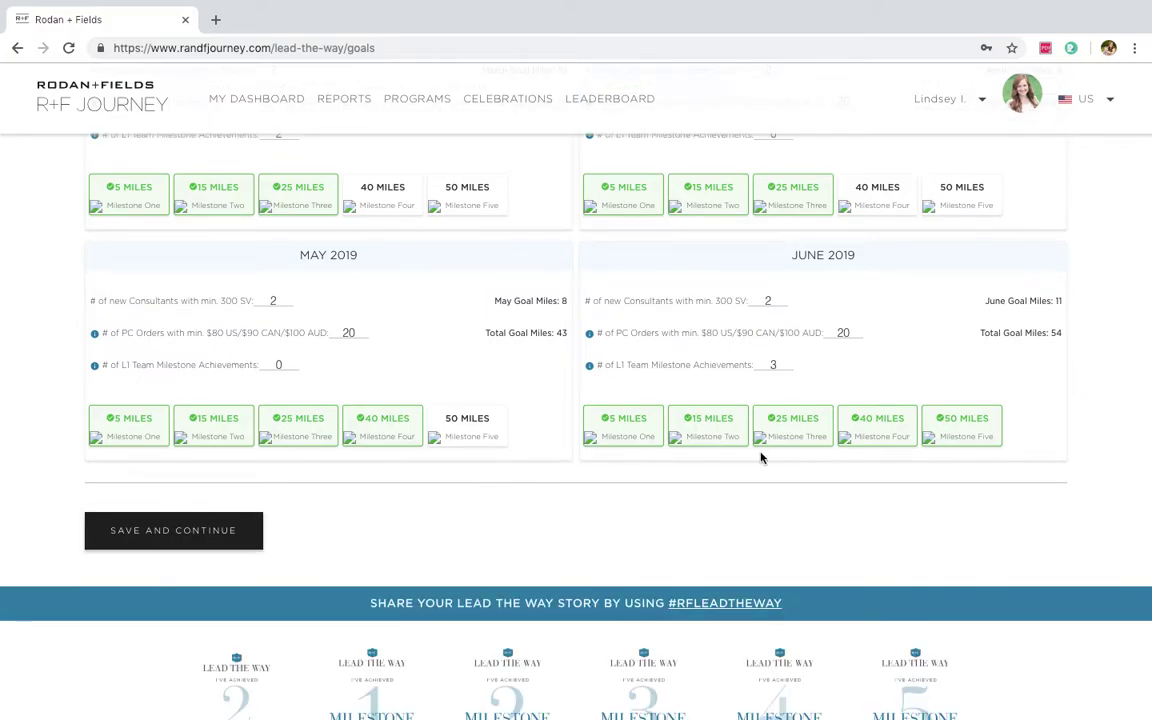
Save the edited goals and return to the Lead the Way dashboard
{"action": "left_click", "coordinate": [178, 535]}
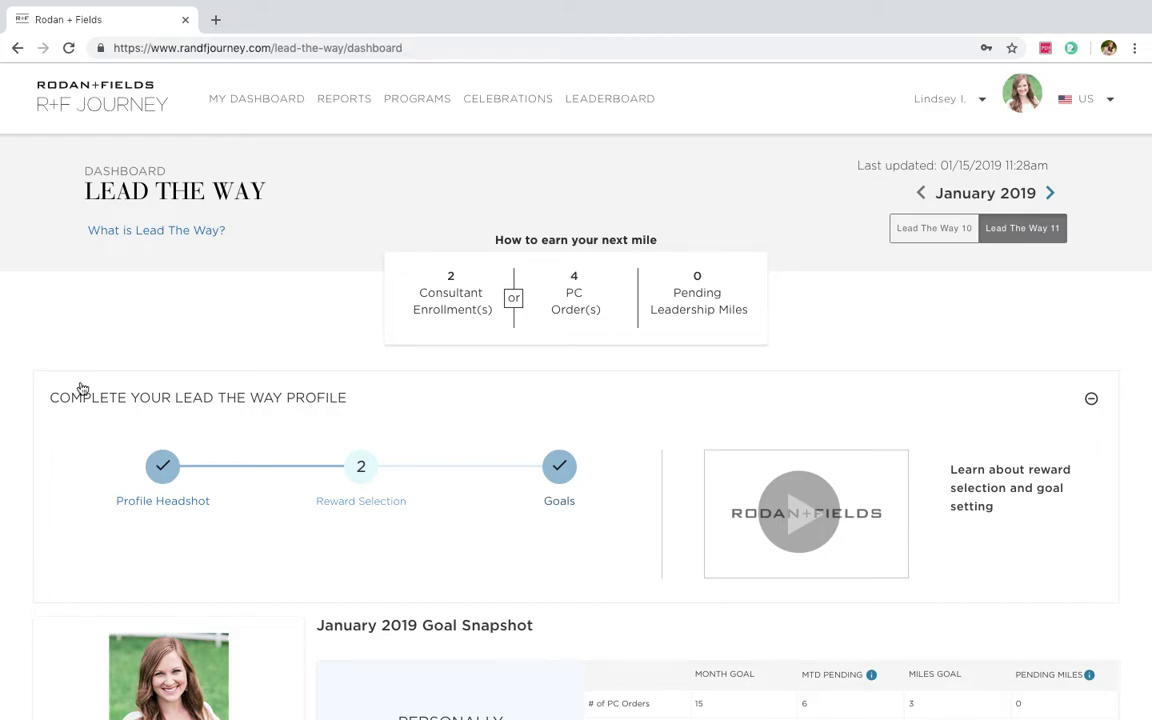
{"action": "scroll", "coordinate": [156, 302], "scroll_direction": "down", "scroll_amount": 5}
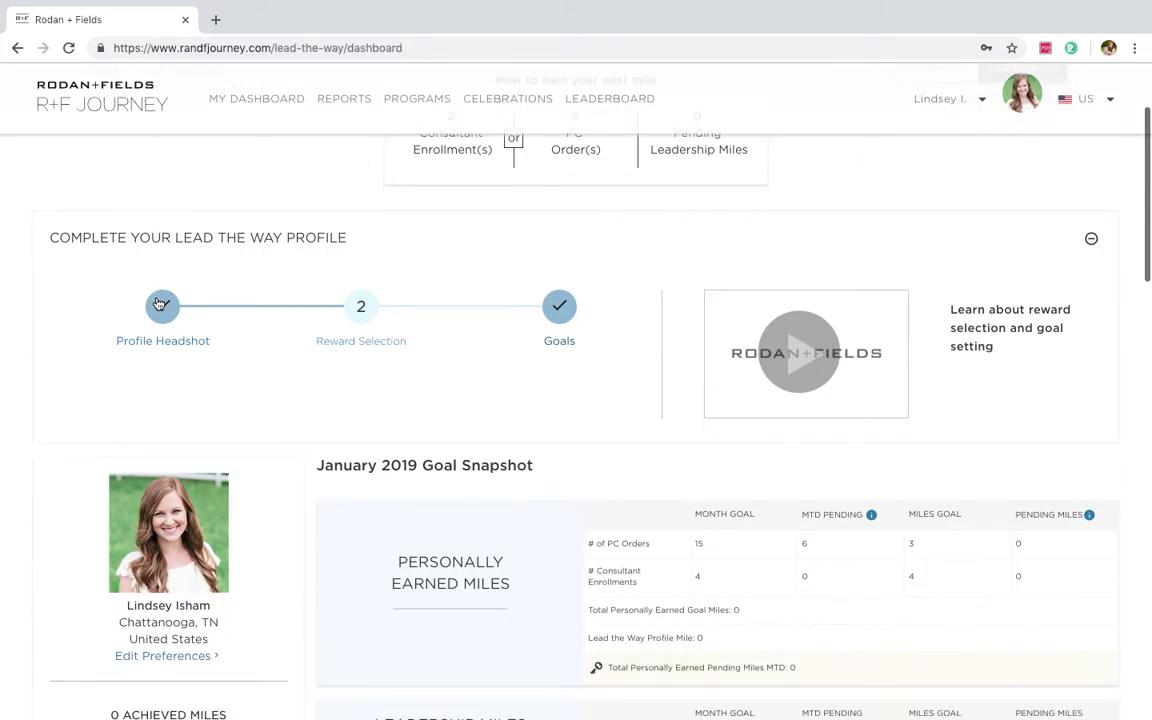
{"action": "scroll", "coordinate": [156, 302], "scroll_direction": "down", "scroll_amount": 4}
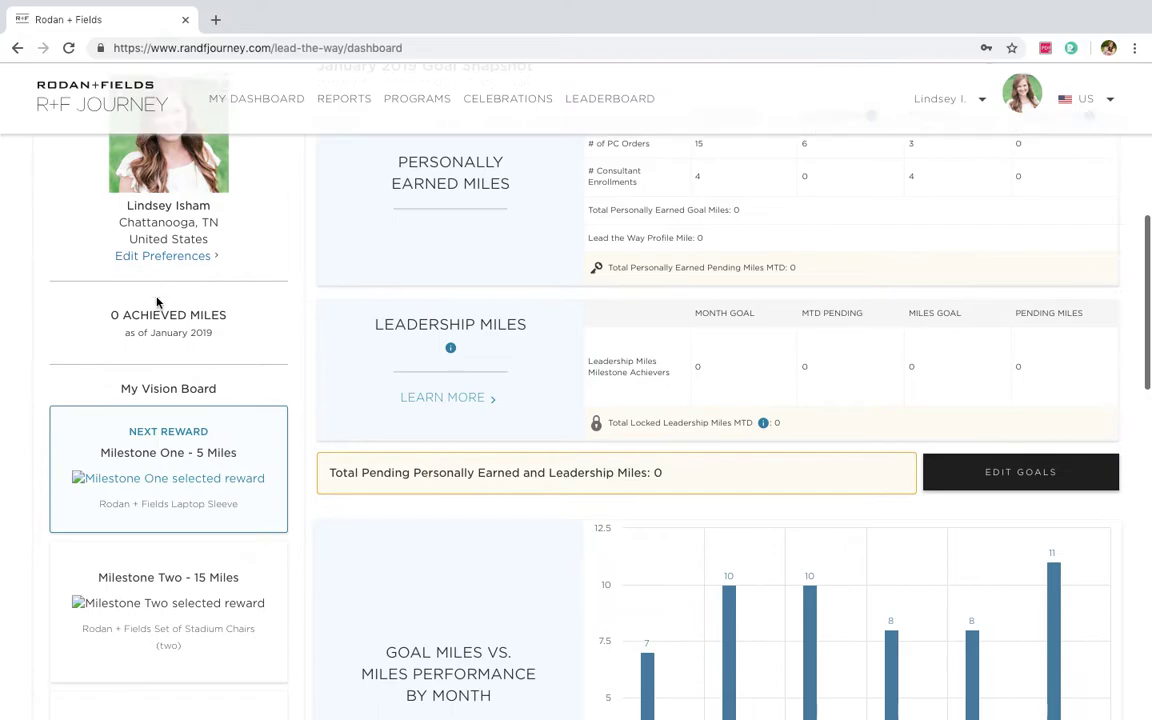
{"action": "scroll", "coordinate": [156, 302], "scroll_direction": "down", "scroll_amount": 5}
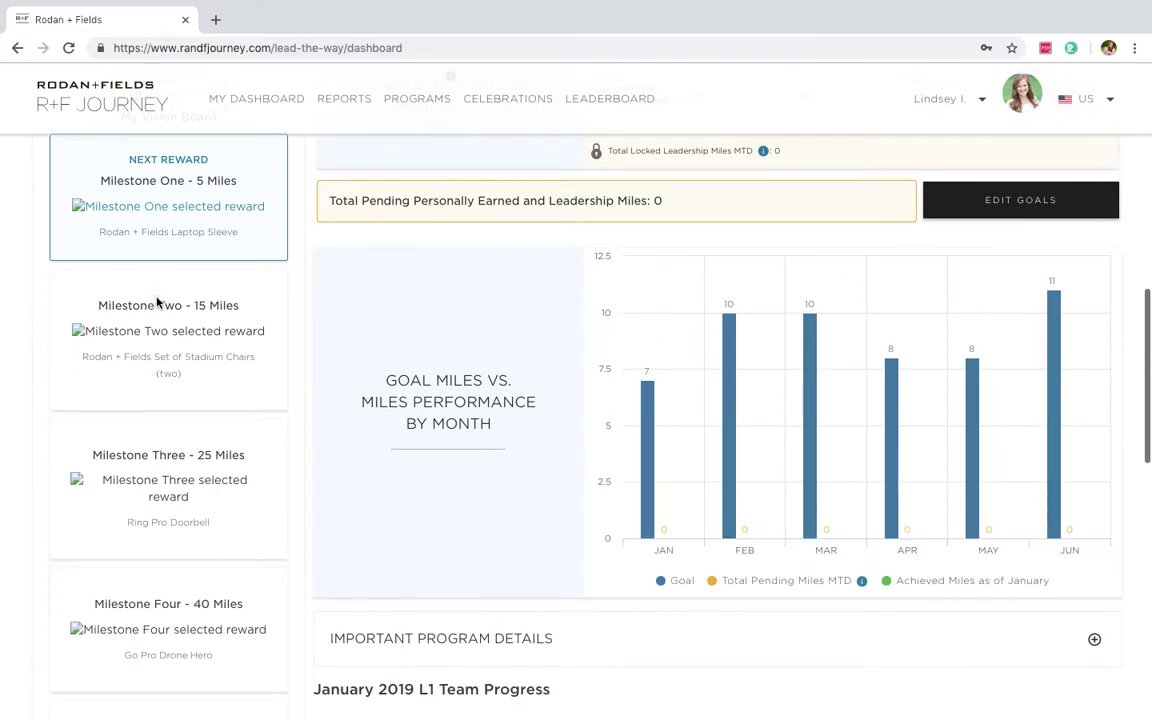
{"action": "scroll", "coordinate": [156, 302], "scroll_direction": "down", "scroll_amount": 1}
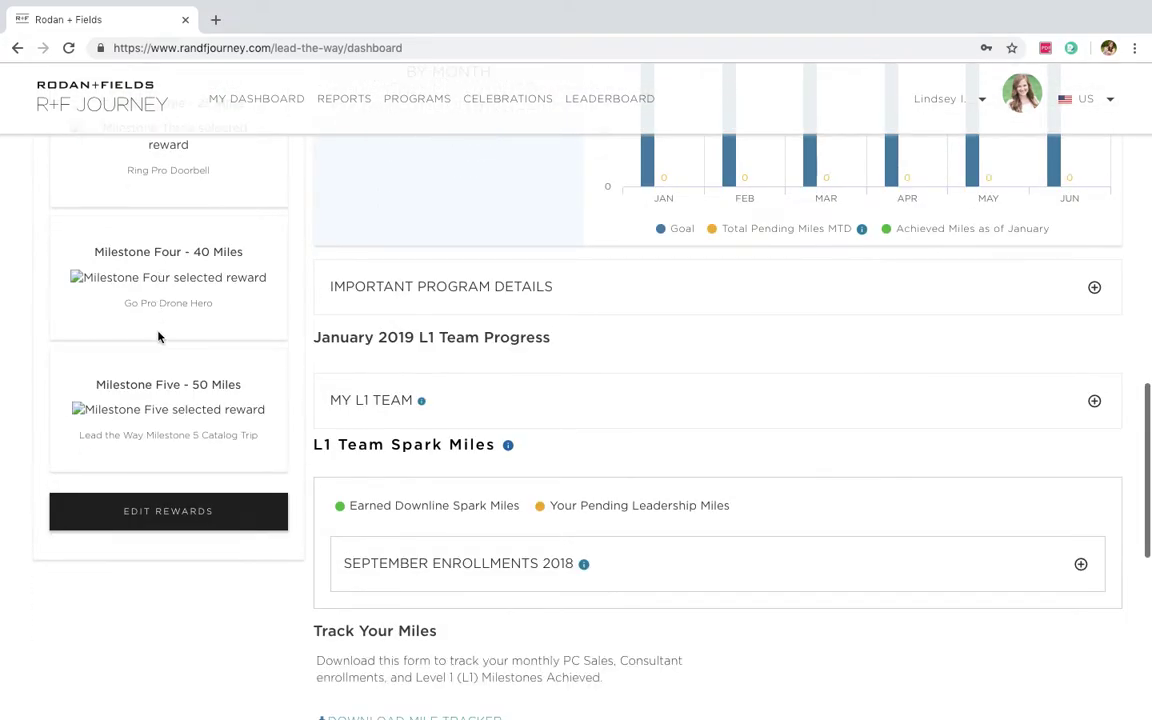
Open the Lead the Way rewards editor and scroll to the Milestone One reward cards
{"action": "left_click", "coordinate": [156, 515]}
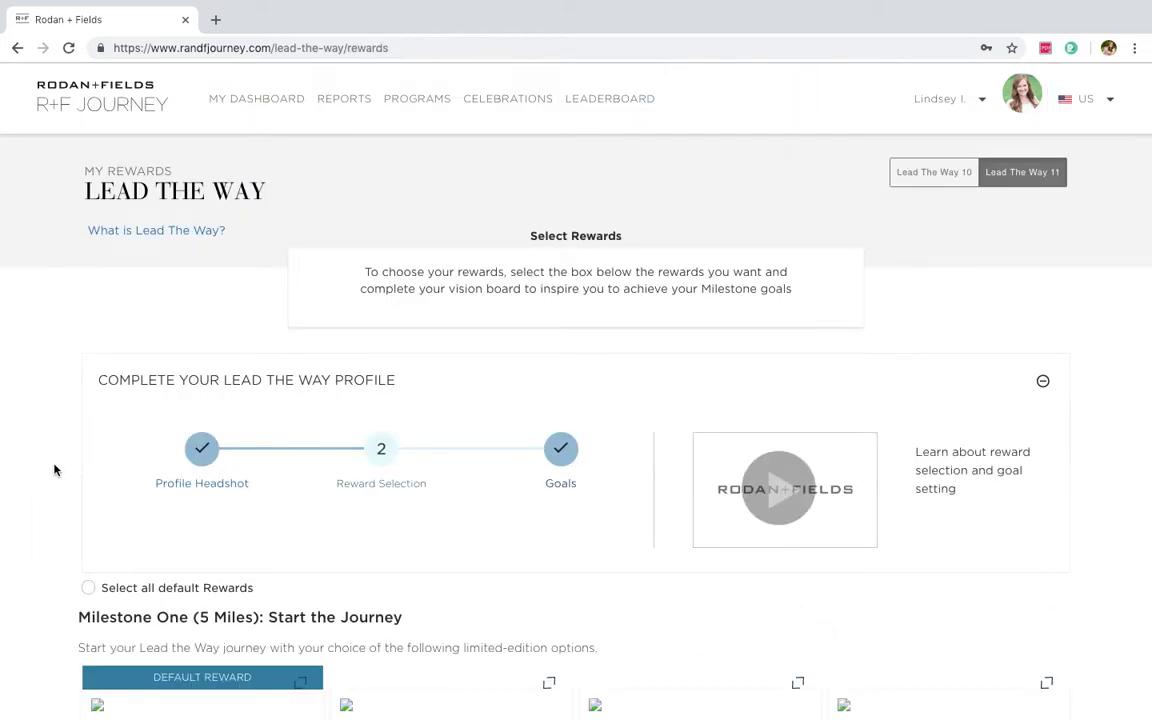
{"action": "scroll", "coordinate": [55, 469], "scroll_direction": "down", "scroll_amount": 5}
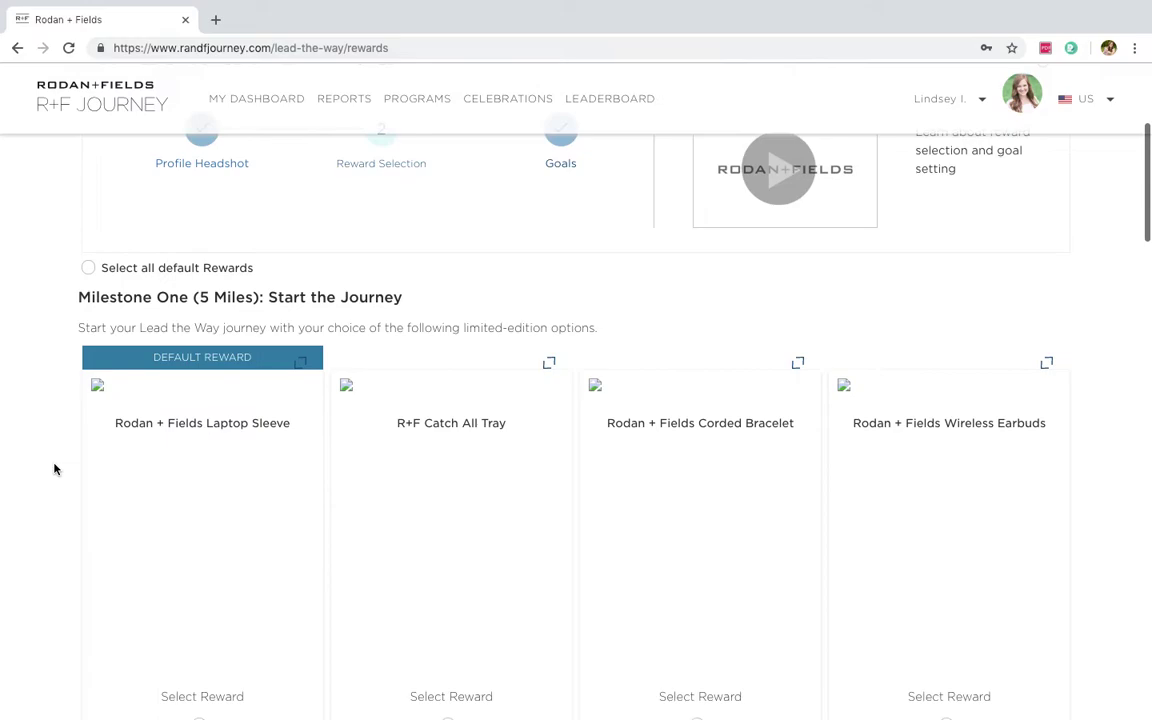
{"action": "scroll", "coordinate": [55, 469], "scroll_direction": "down", "scroll_amount": 1}
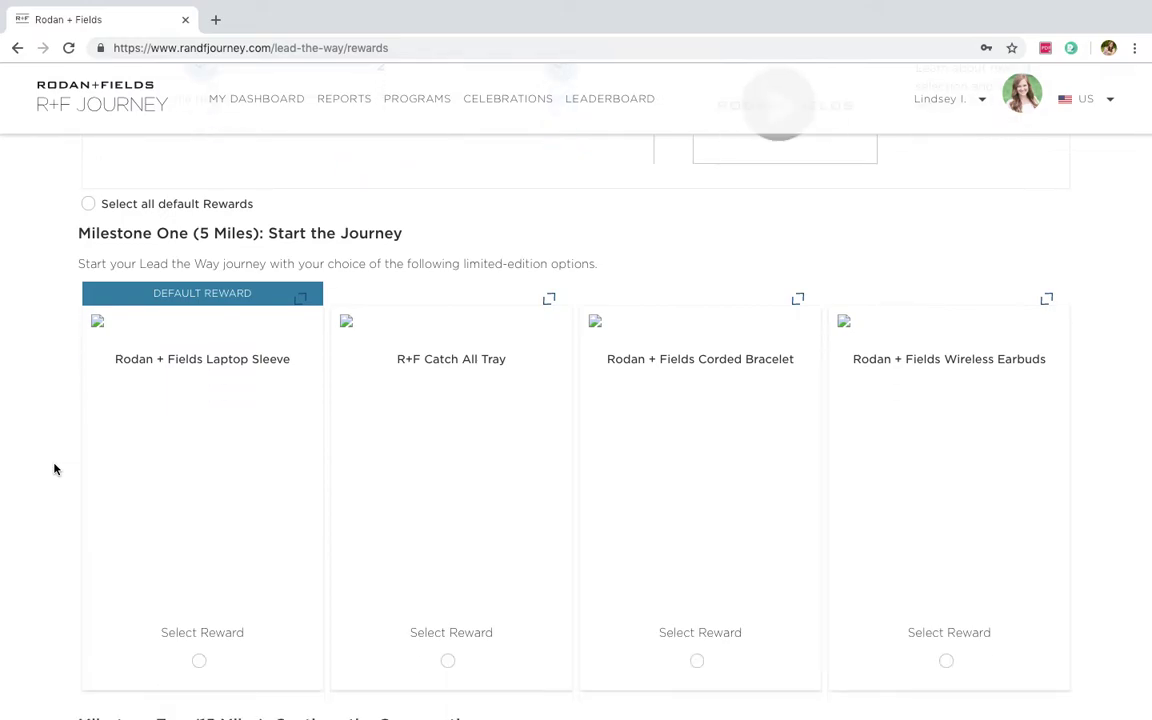
{"action": "scroll", "coordinate": [55, 469], "scroll_direction": "down", "scroll_amount": 1}
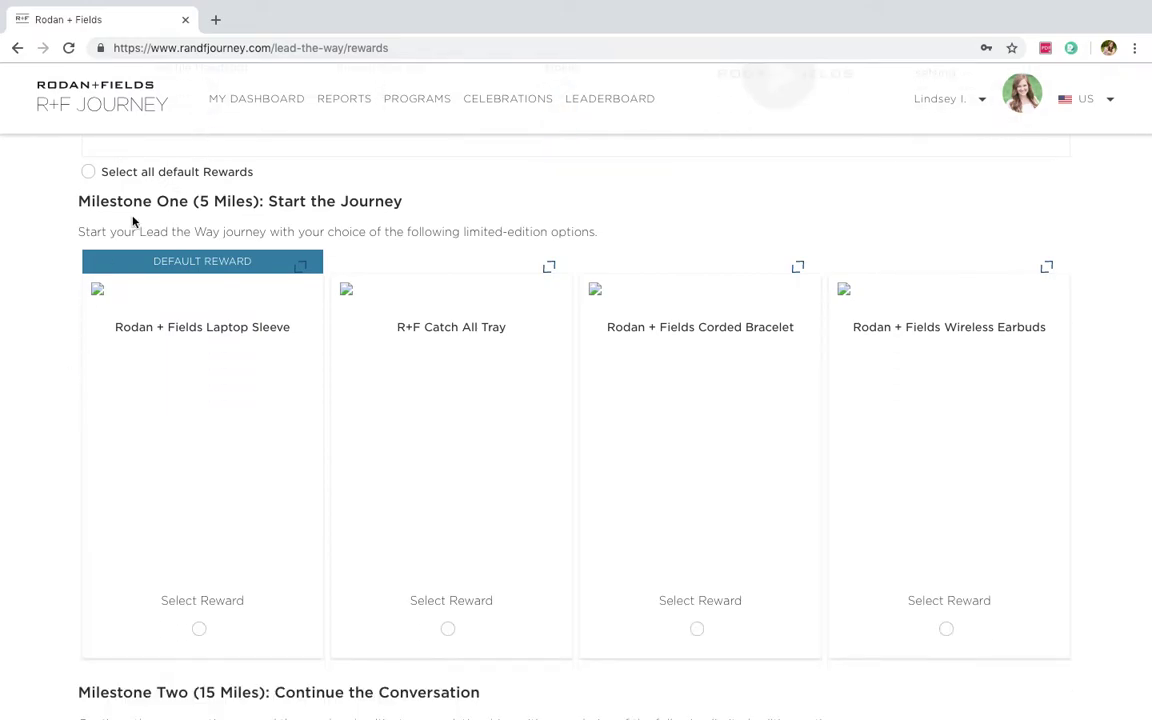
Check the Rodan + Fields Laptop Sleeve details, then select it as the Milestone One reward
{"action": "left_click", "coordinate": [97, 291]}
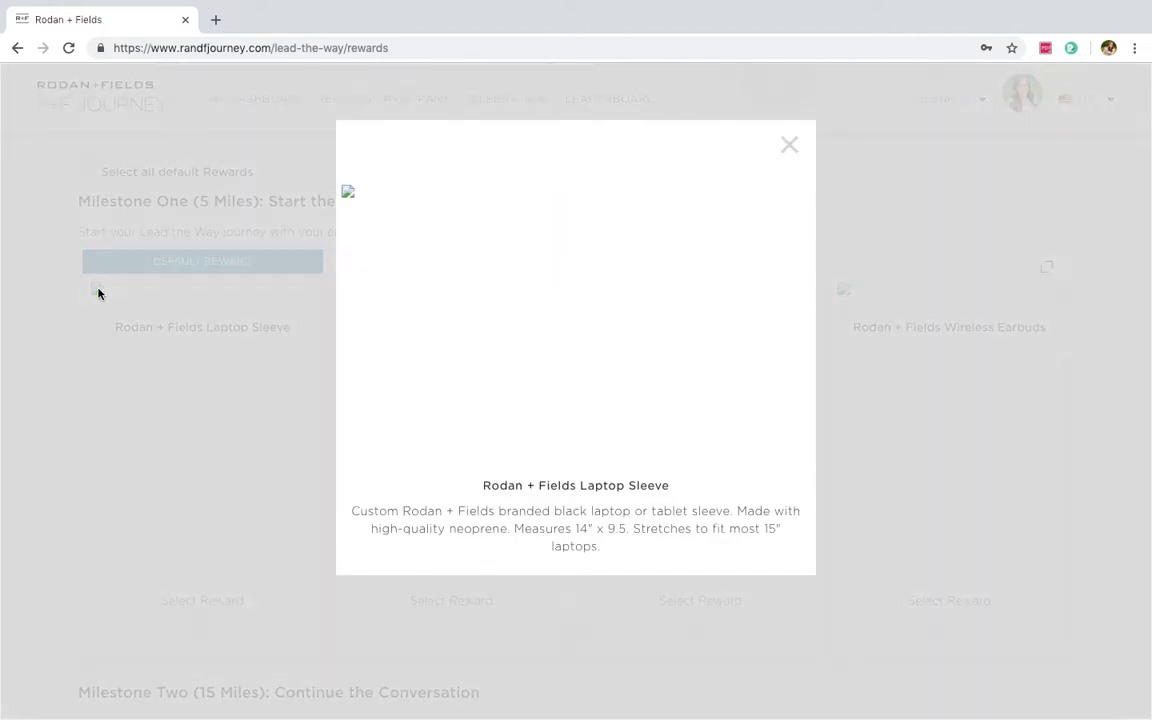
{"action": "left_click", "coordinate": [789, 146]}
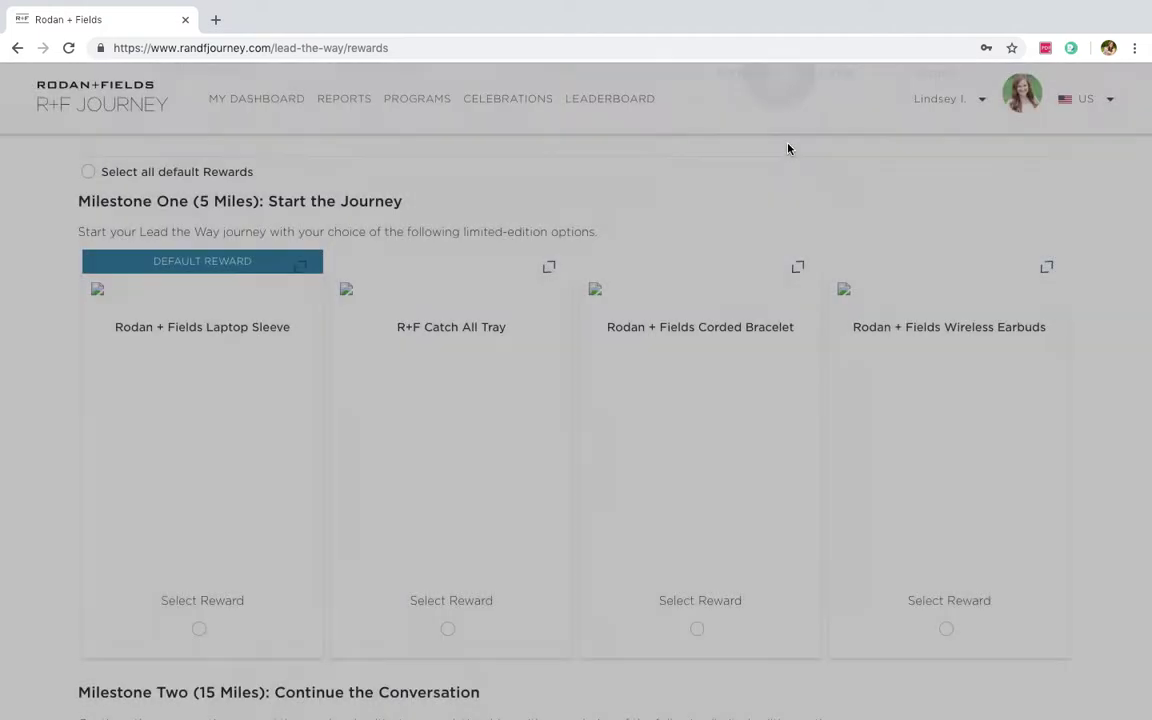
{"action": "scroll", "coordinate": [424, 290], "scroll_direction": "down", "scroll_amount": 5}
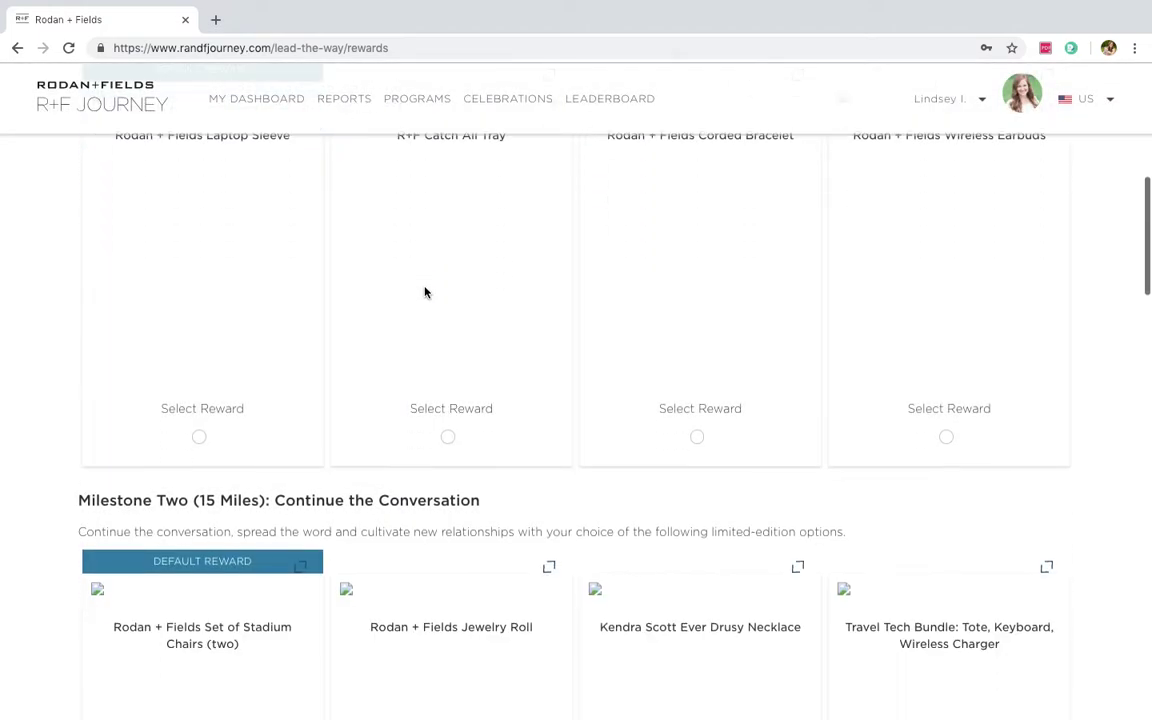
{"action": "scroll", "coordinate": [424, 291], "scroll_direction": "up", "scroll_amount": 5}
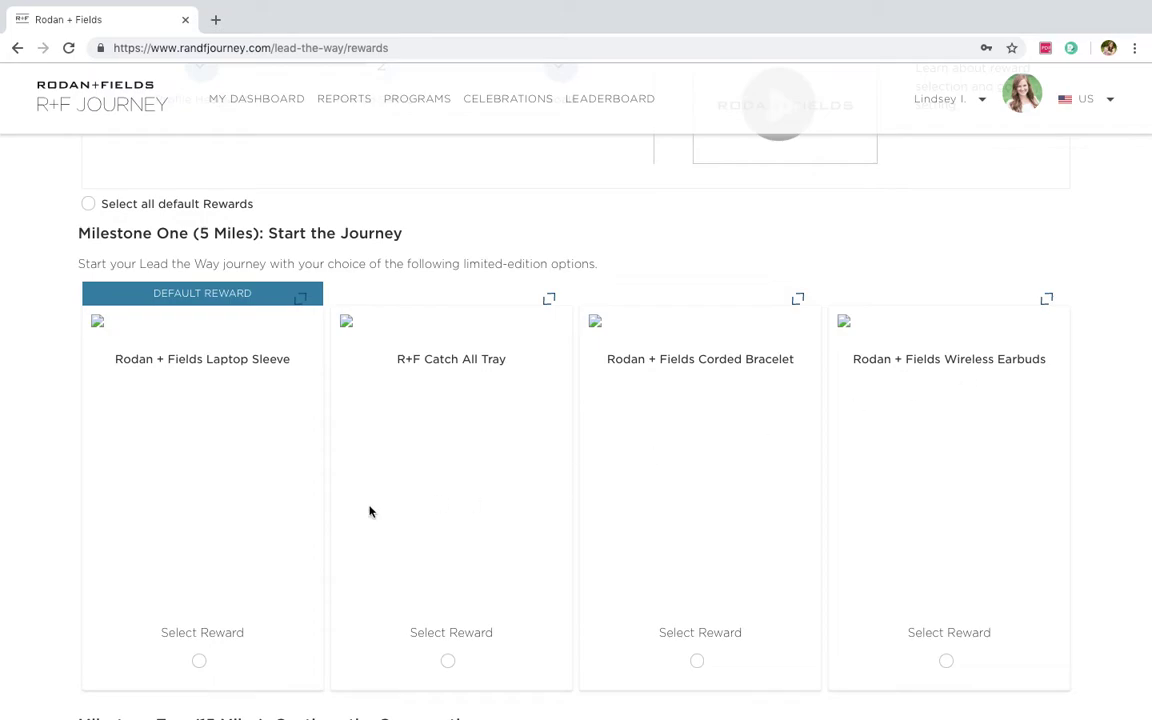
{"action": "left_click", "coordinate": [199, 661]}
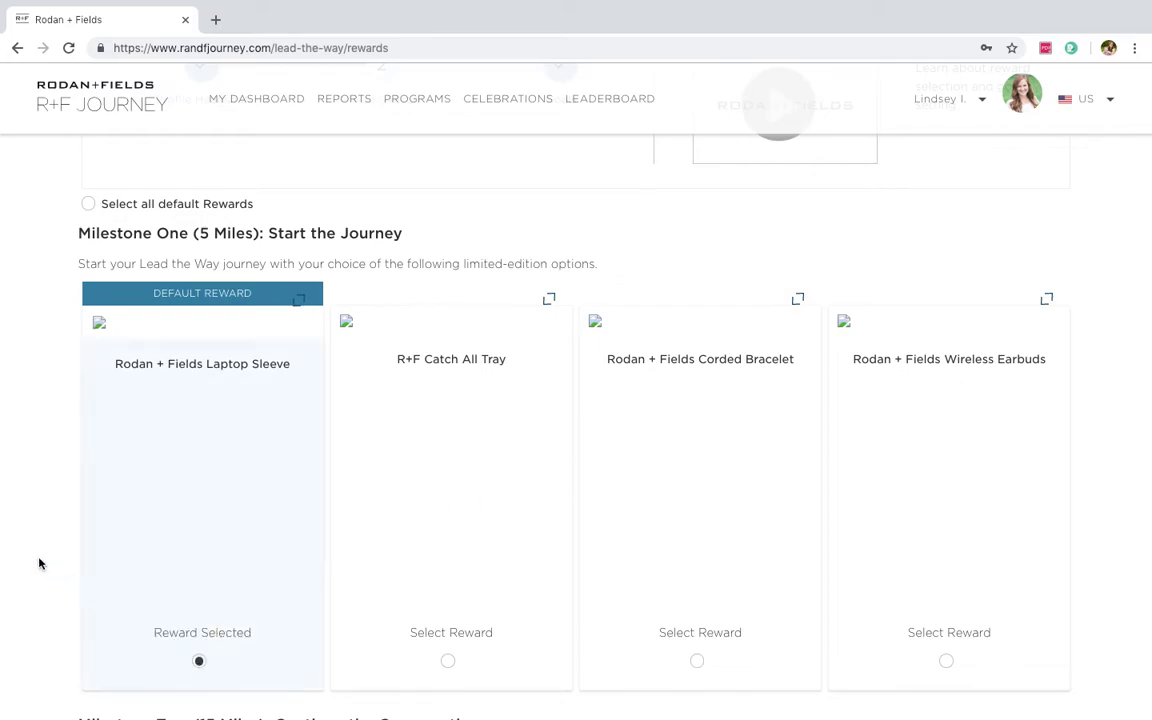
{"action": "scroll", "coordinate": [39, 561], "scroll_direction": "down", "scroll_amount": 1}
{"action": "scroll", "coordinate": [39, 563], "scroll_direction": "down", "scroll_amount": 5}
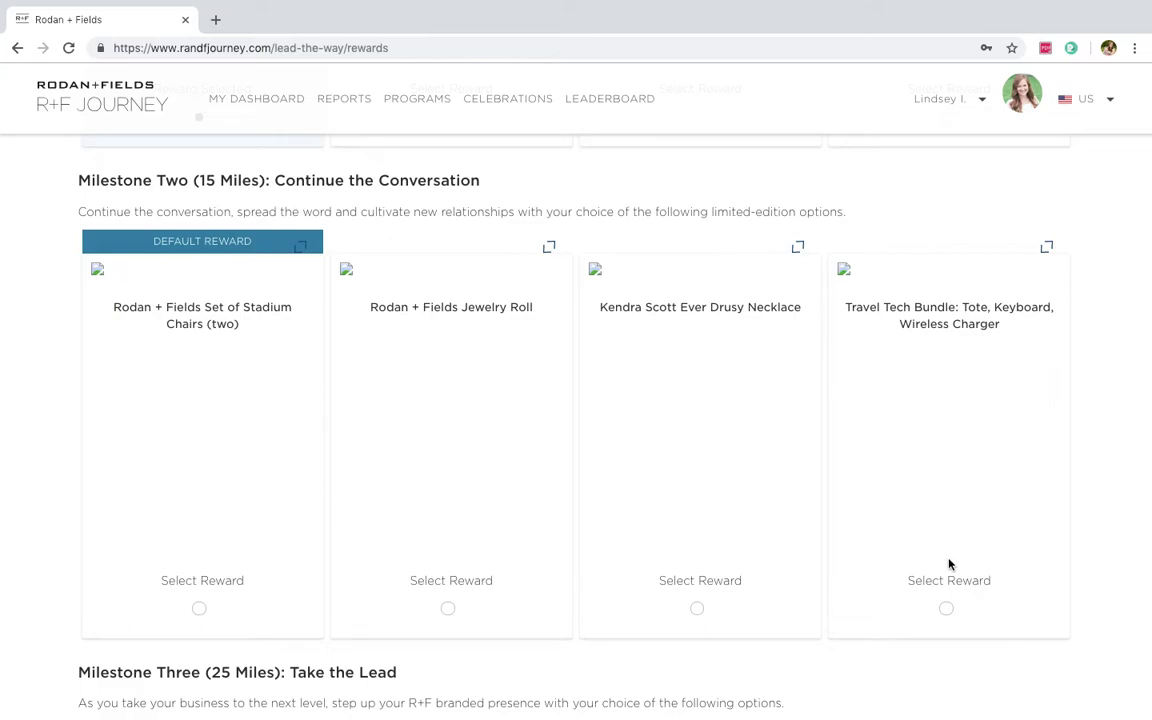
Select the Travel Tech Bundle (Tote, Keyboard, Wireless Charger) for Milestone Two
{"action": "left_click", "coordinate": [947, 609]}
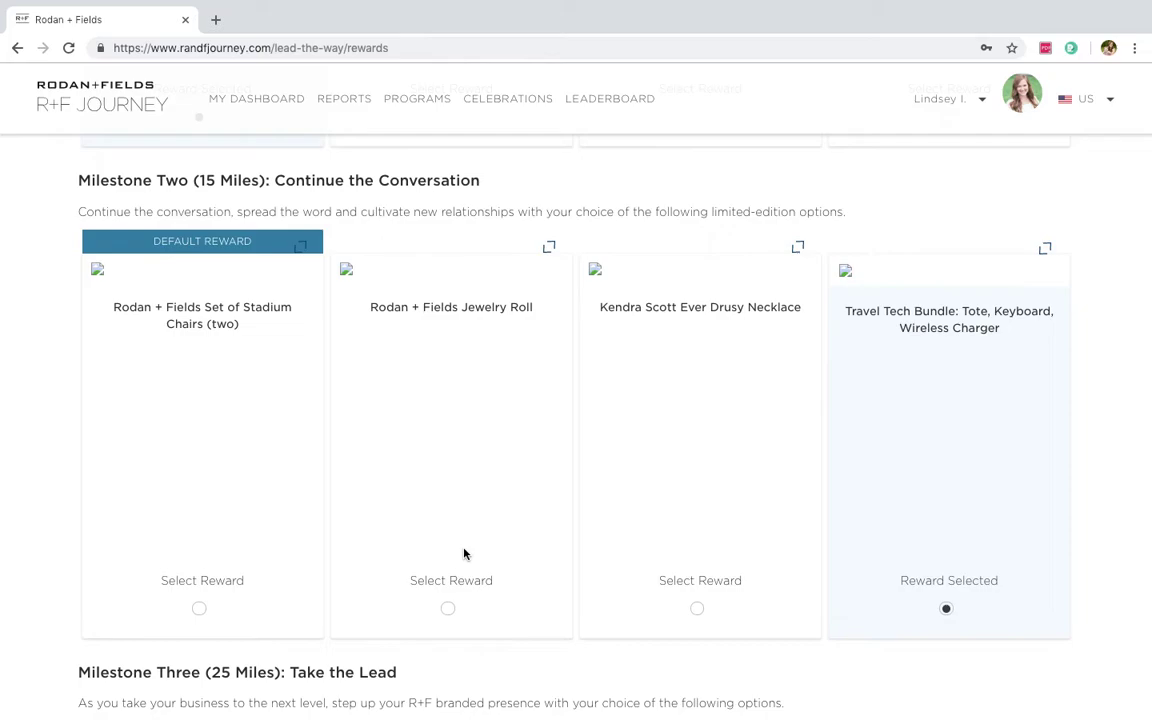
{"action": "scroll", "coordinate": [56, 493], "scroll_direction": "down", "scroll_amount": 5}
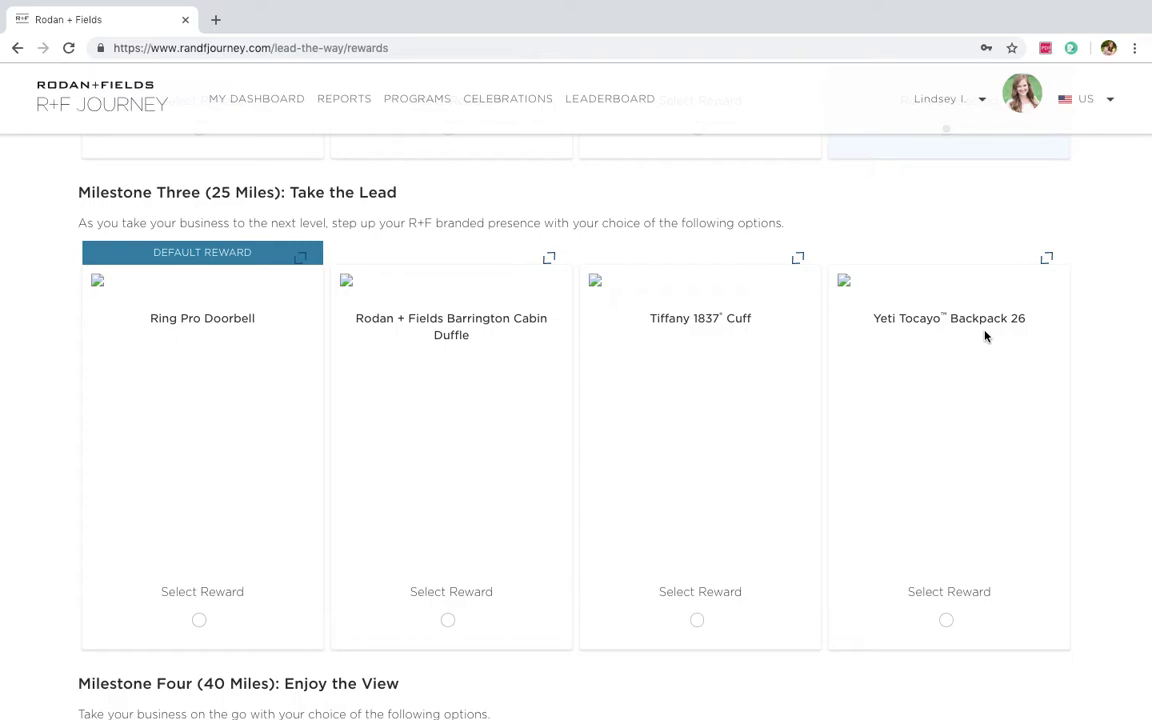
{"action": "scroll", "coordinate": [985, 336], "scroll_direction": "down", "scroll_amount": 1}
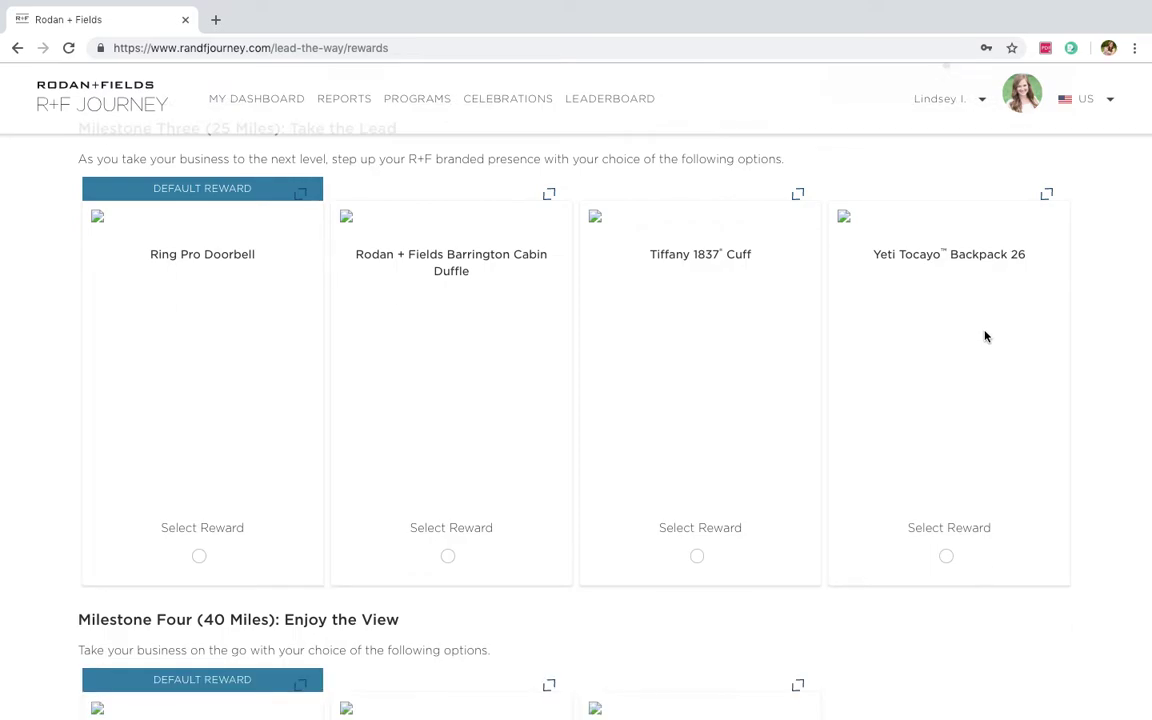
{"action": "scroll", "coordinate": [985, 336], "scroll_direction": "down", "scroll_amount": 1}
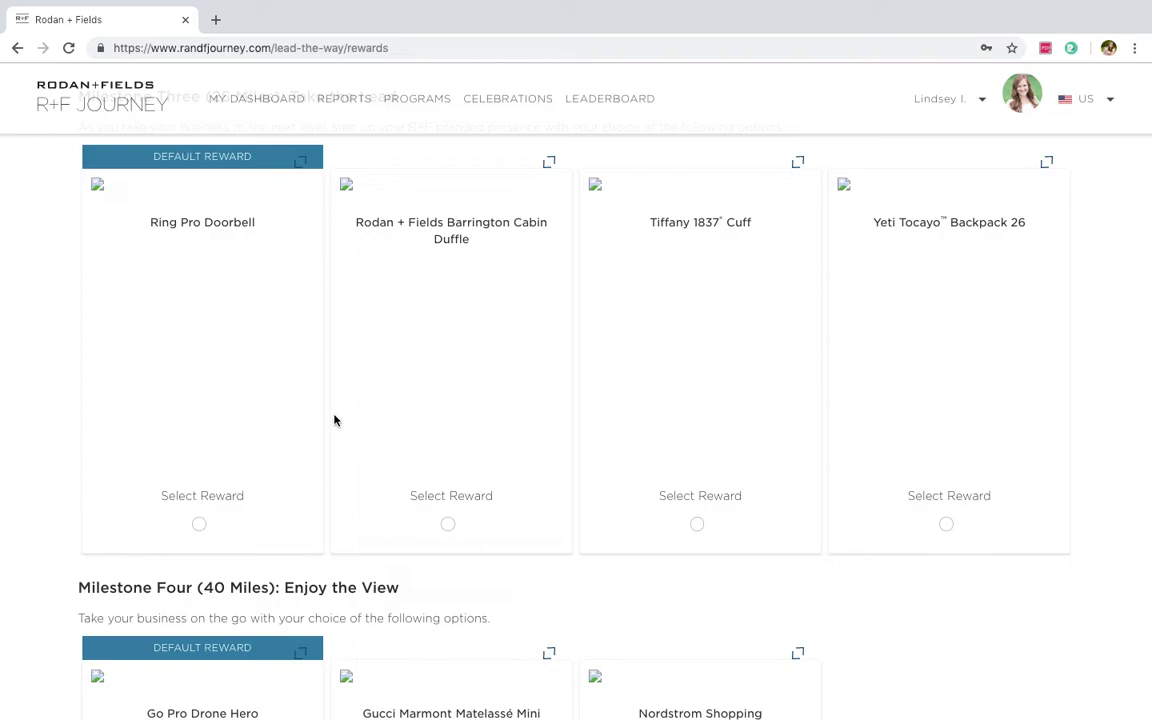
Select the Ring Pro Doorbell as the Milestone Three (25 Miles) reward
{"action": "left_click", "coordinate": [200, 526]}
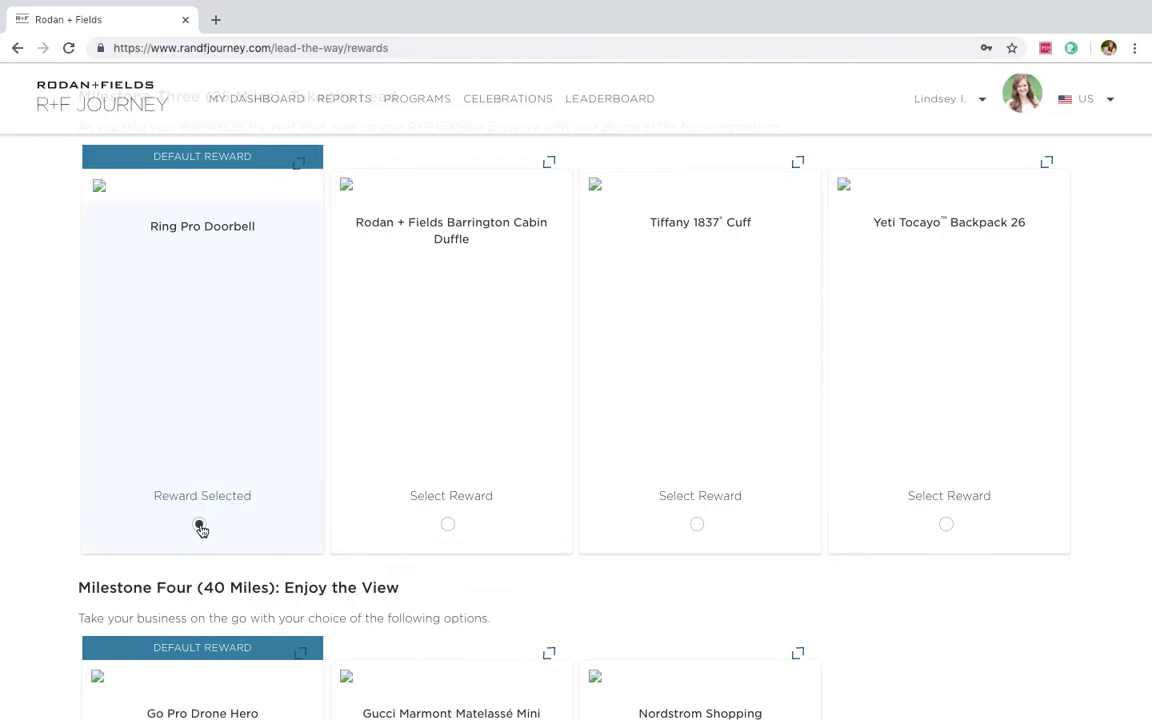
{"action": "scroll", "coordinate": [21, 448], "scroll_direction": "down", "scroll_amount": 2}
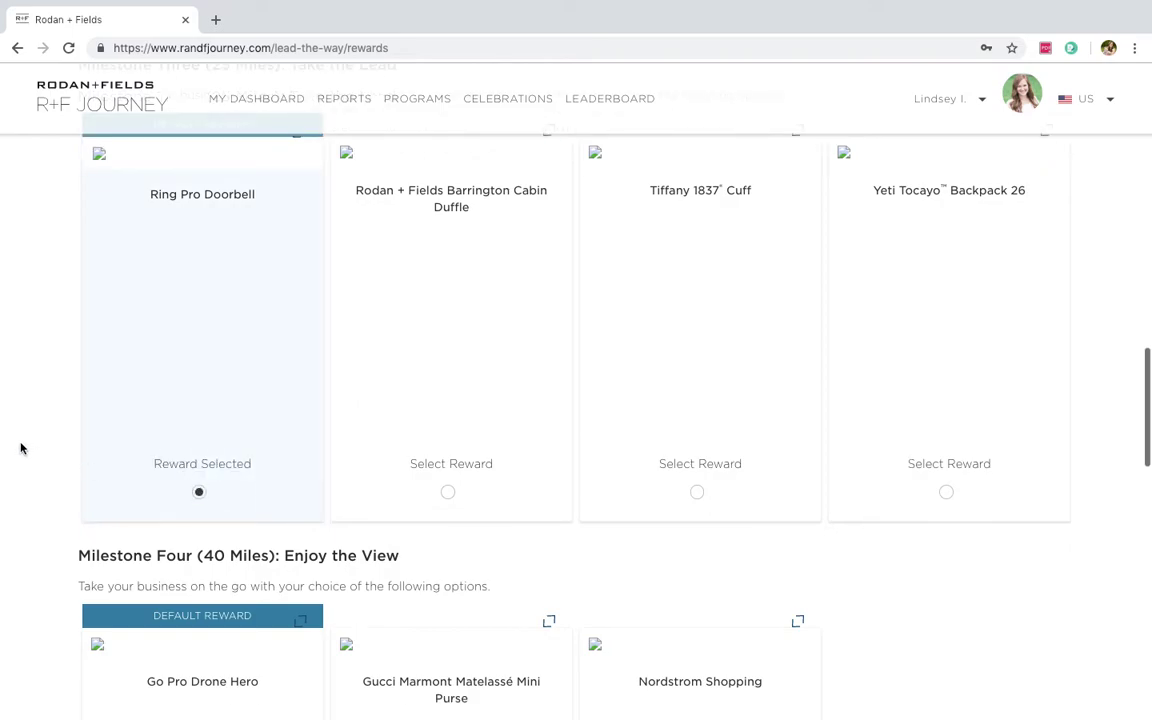
{"action": "scroll", "coordinate": [21, 448], "scroll_direction": "down", "scroll_amount": 5}
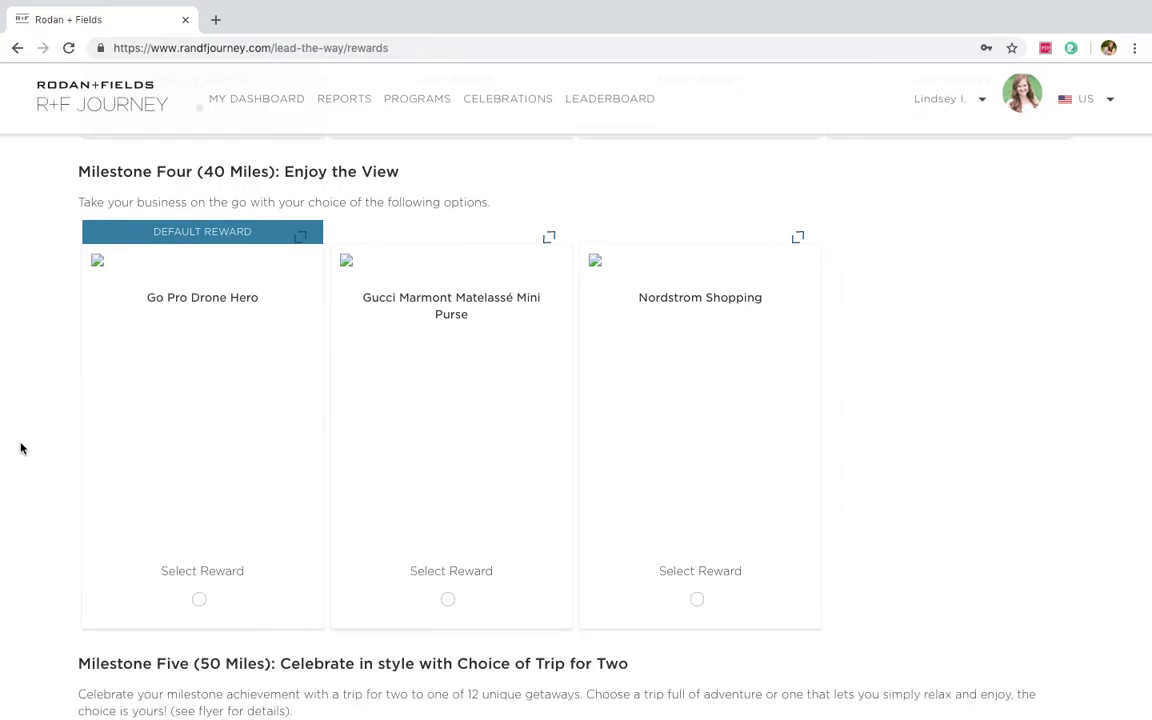
{"action": "scroll", "coordinate": [21, 448], "scroll_direction": "up", "scroll_amount": 4}
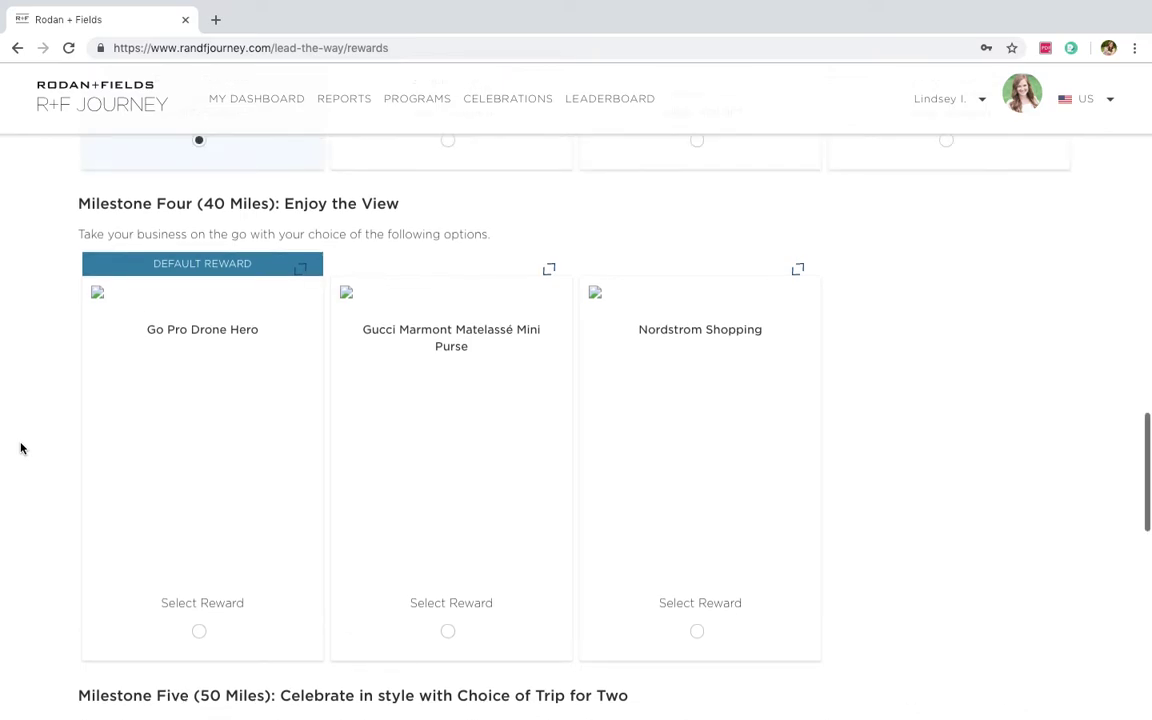
{"action": "scroll", "coordinate": [21, 448], "scroll_direction": "up", "scroll_amount": 1}
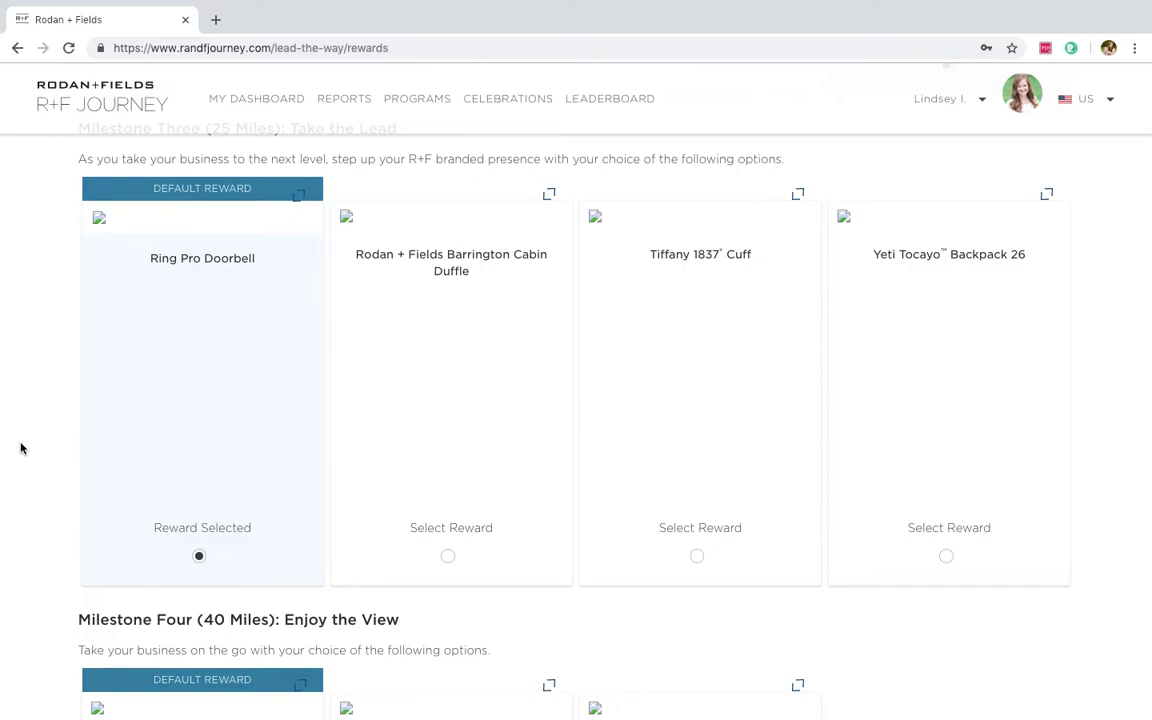
{"action": "scroll", "coordinate": [255, 347], "scroll_direction": "down", "scroll_amount": 3}
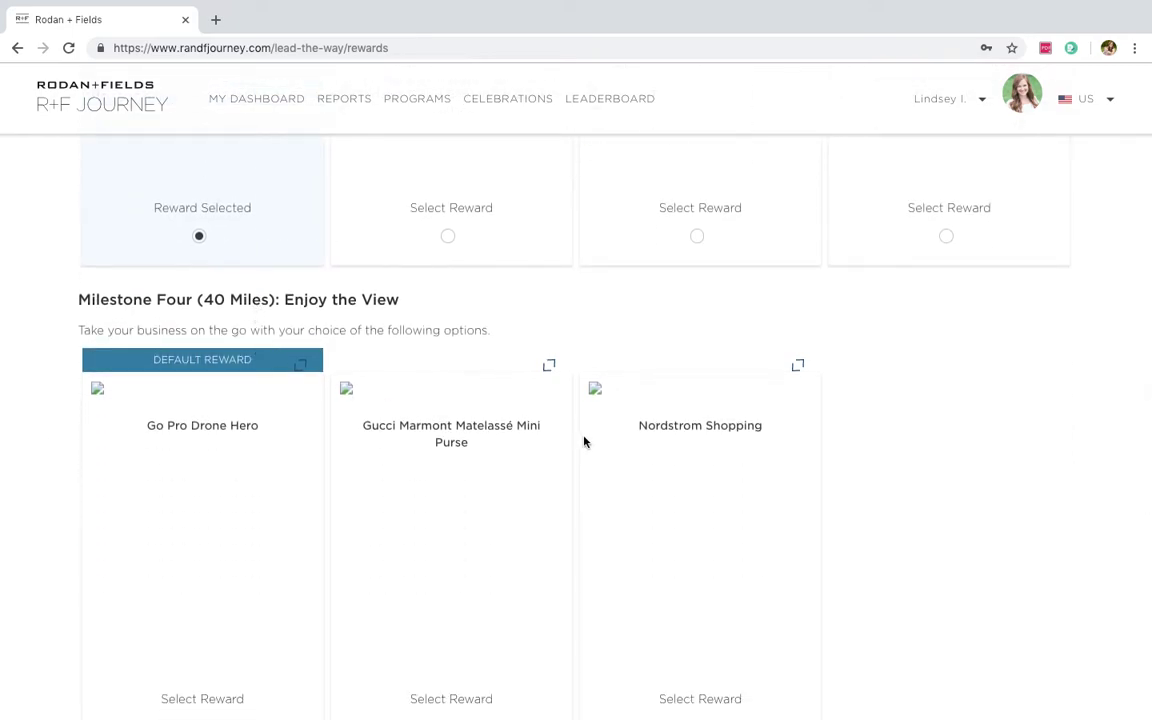
{"action": "scroll", "coordinate": [585, 441], "scroll_direction": "down", "scroll_amount": 1}
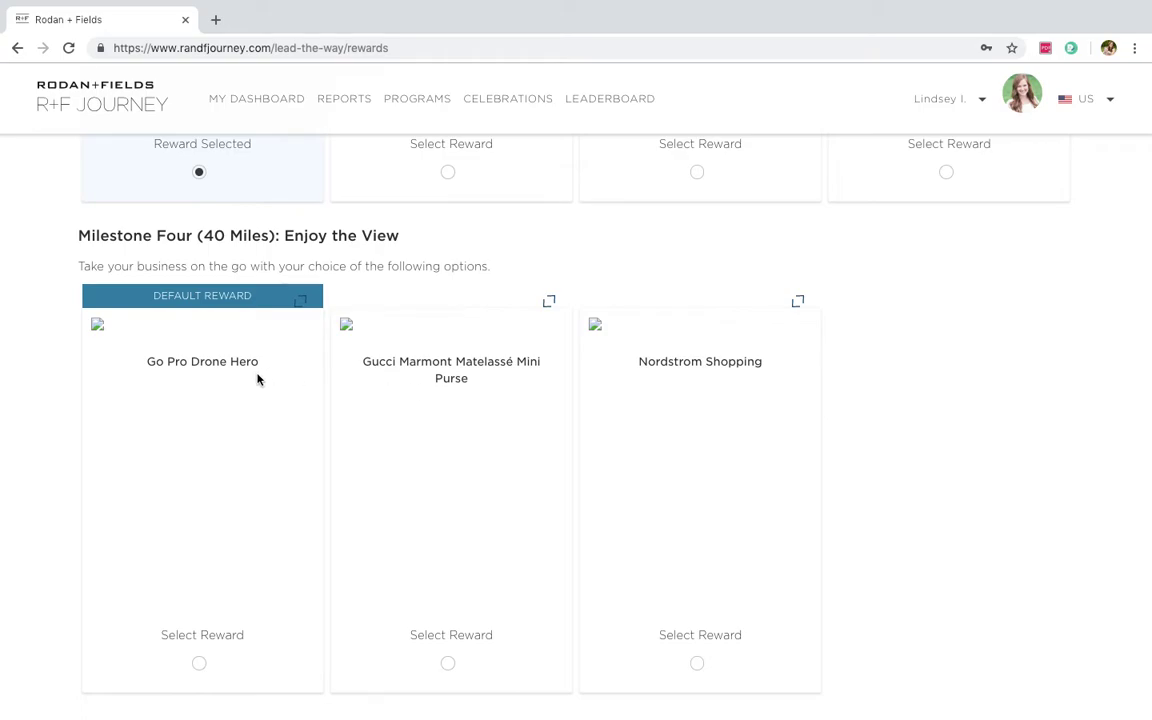
{"action": "scroll", "coordinate": [257, 379], "scroll_direction": "down", "scroll_amount": 1}
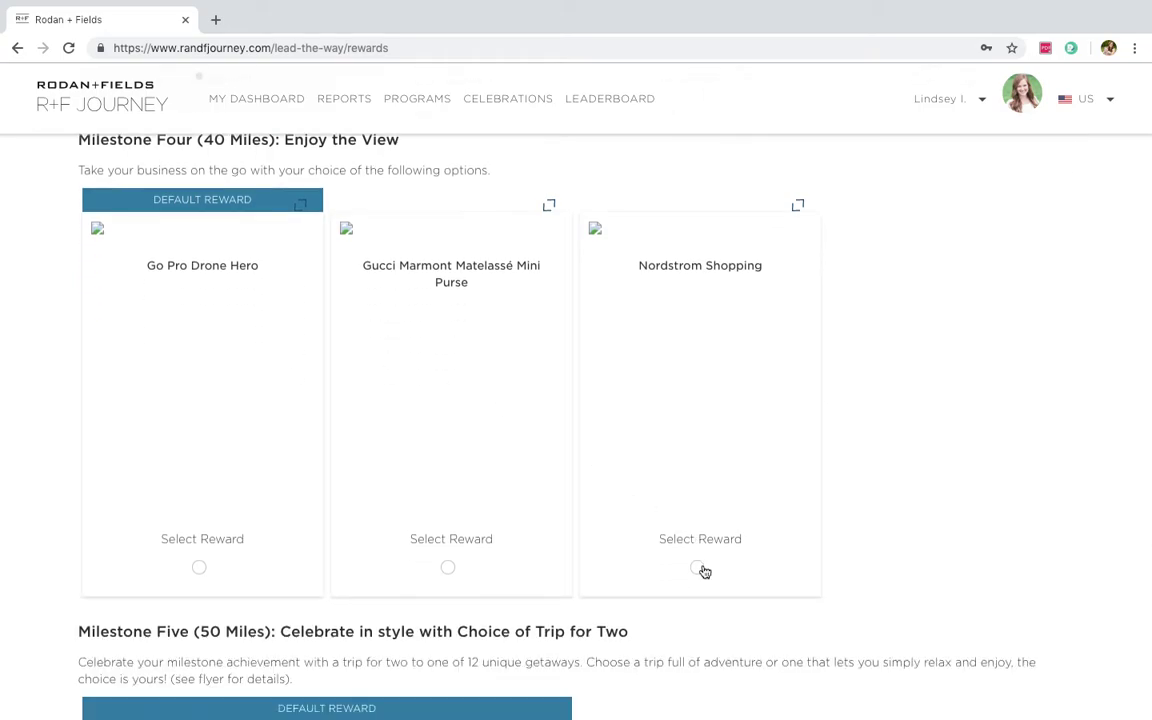
Choose Nordstrom Shopping for Milestone Four and the Milestone 5 Catalog Trip, then save the rewards
{"action": "left_click", "coordinate": [699, 572]}
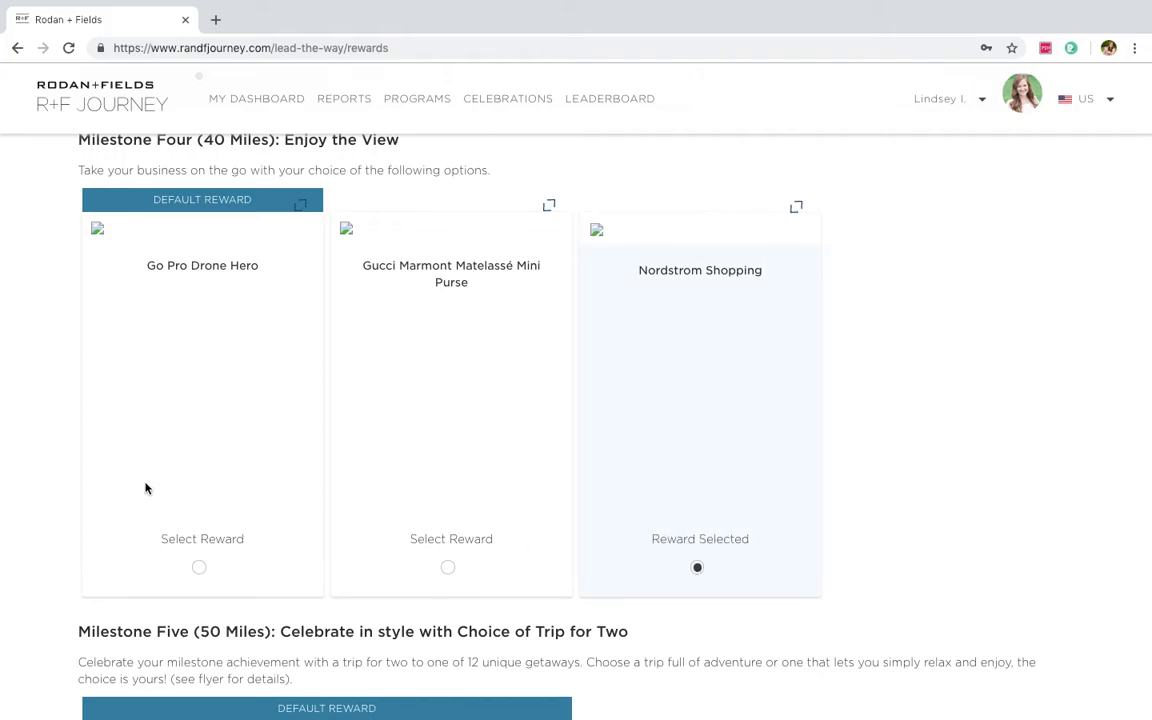
{"action": "scroll", "coordinate": [49, 489], "scroll_direction": "down", "scroll_amount": 1}
{"action": "scroll", "coordinate": [52, 491], "scroll_direction": "down", "scroll_amount": 3}
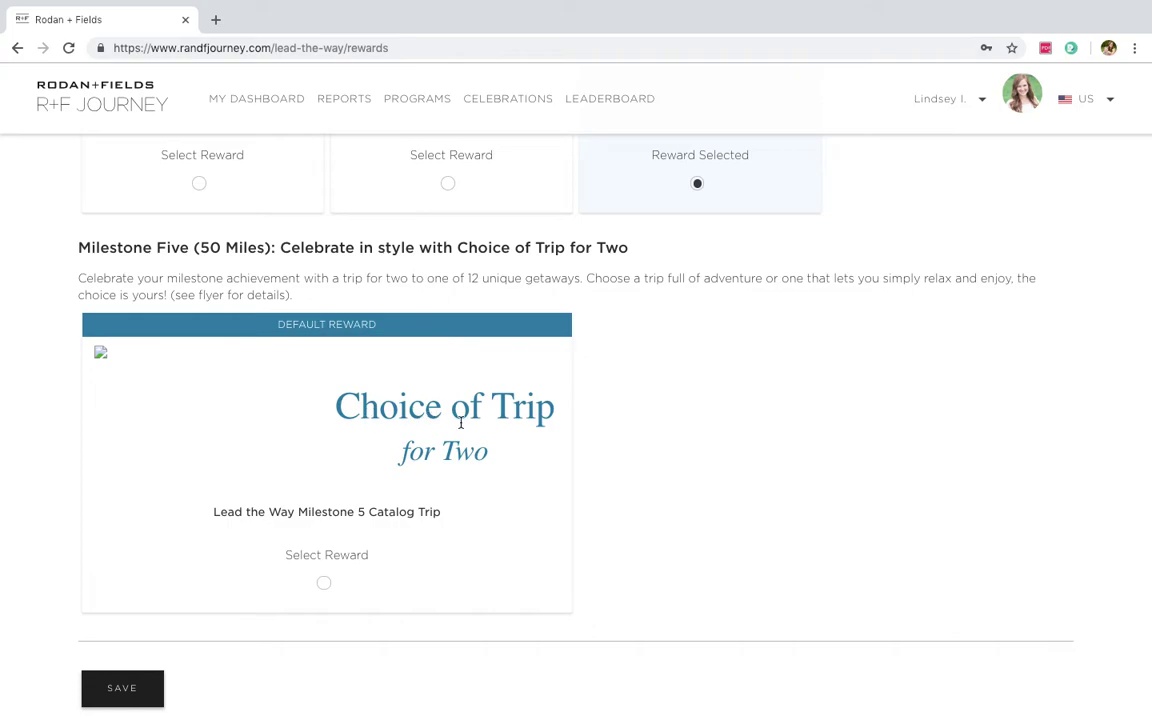
{"action": "left_click", "coordinate": [324, 584]}
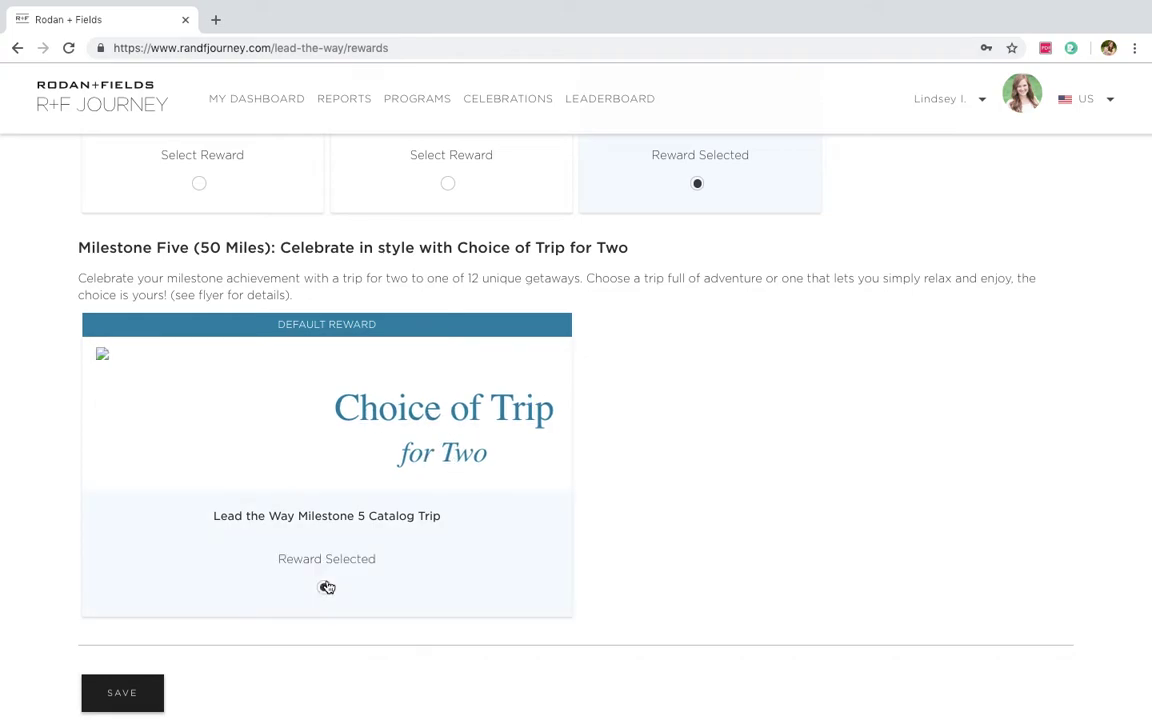
{"action": "left_click", "coordinate": [124, 694]}
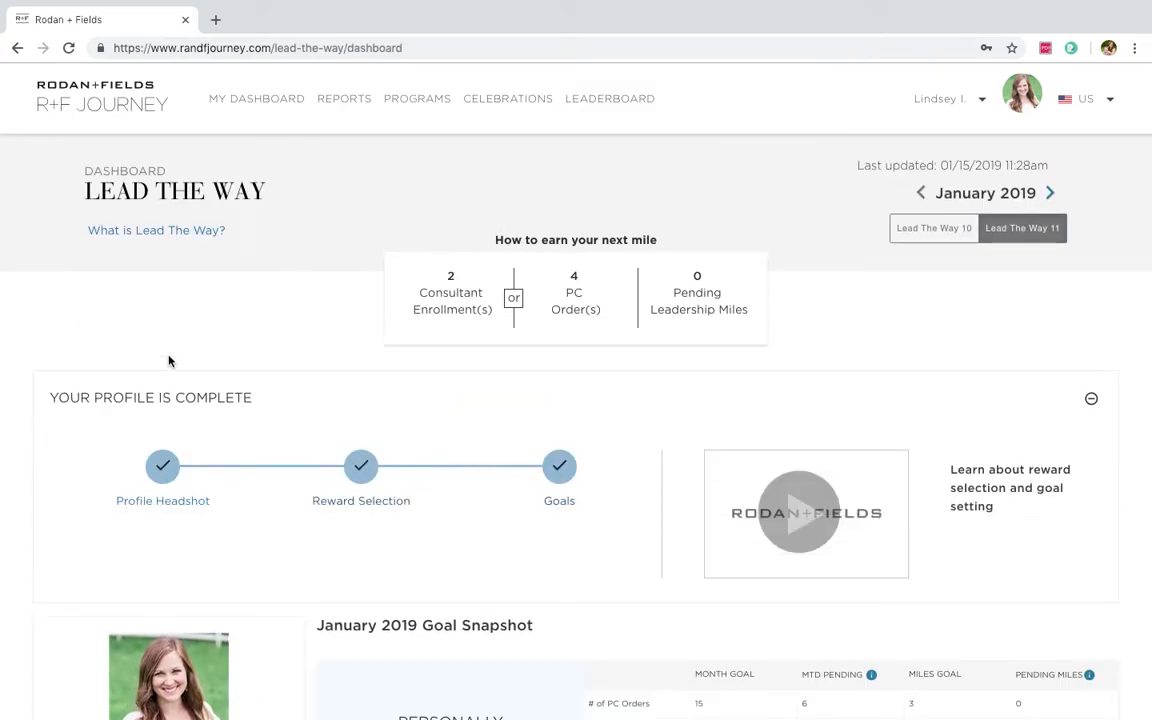
Scroll the dashboard past the vision board down to the MY L1 TEAM panel
{"action": "scroll", "coordinate": [200, 312], "scroll_direction": "down", "scroll_amount": 3}
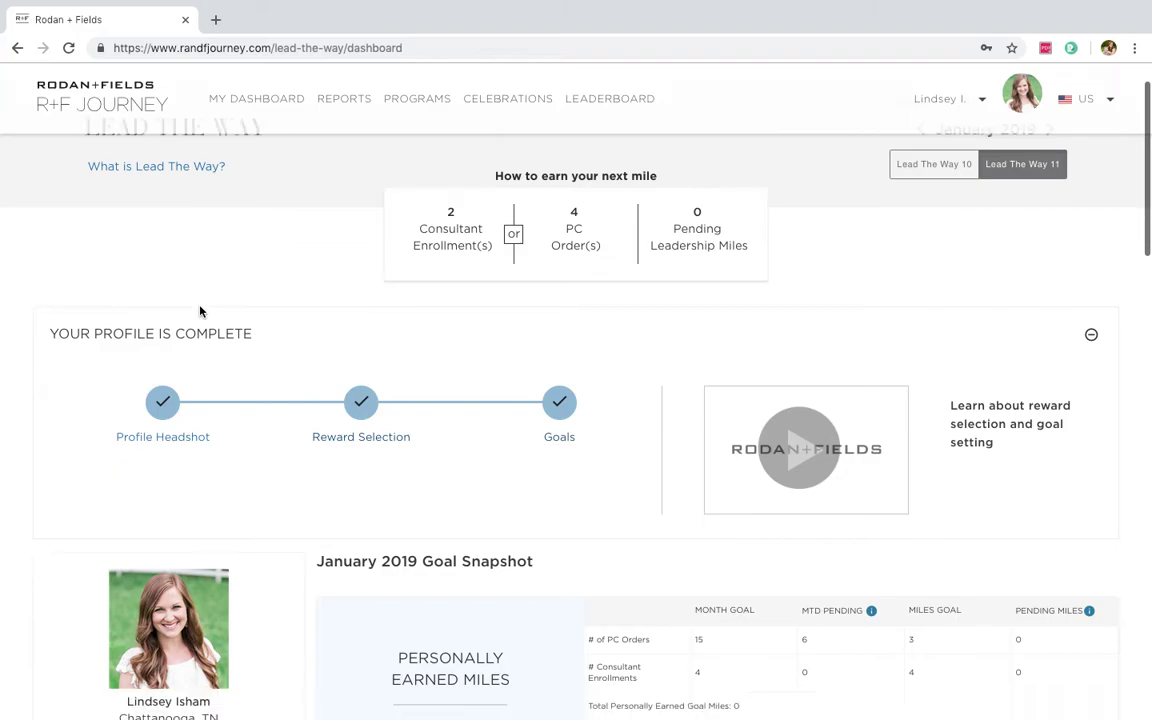
{"action": "scroll", "coordinate": [201, 312], "scroll_direction": "down", "scroll_amount": 4}
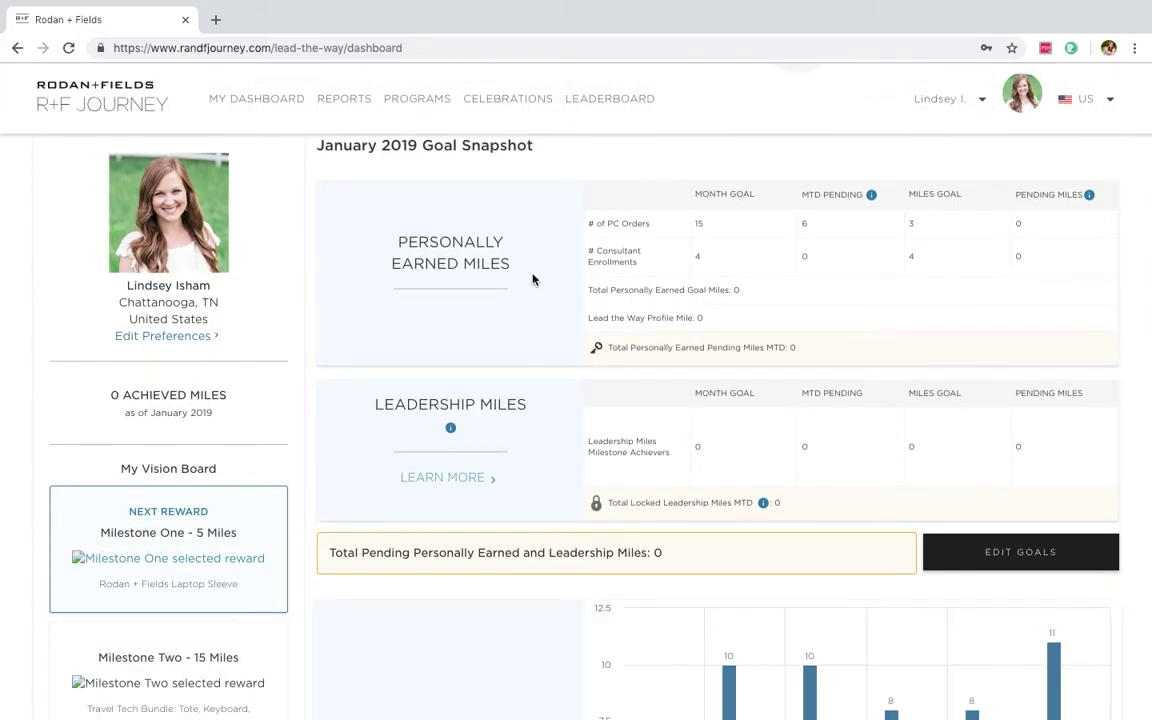
{"action": "scroll", "coordinate": [533, 278], "scroll_direction": "up", "scroll_amount": 1}
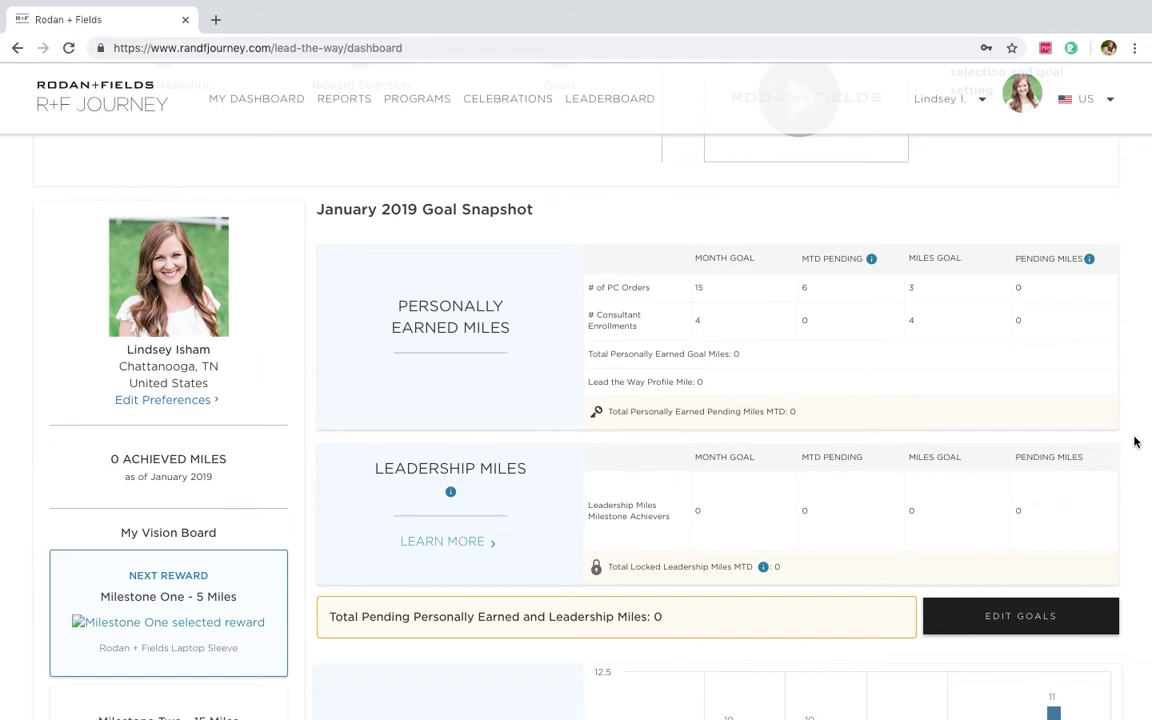
{"action": "scroll", "coordinate": [1135, 442], "scroll_direction": "down", "scroll_amount": 2}
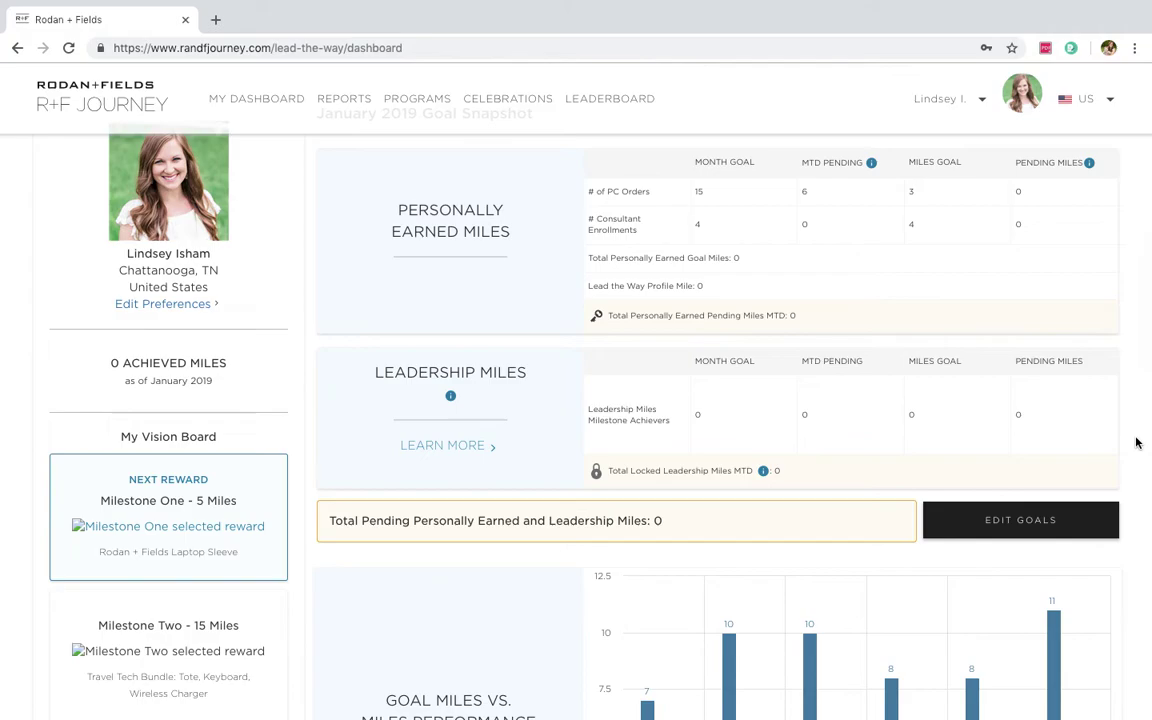
{"action": "scroll", "coordinate": [1135, 442], "scroll_direction": "down", "scroll_amount": 5}
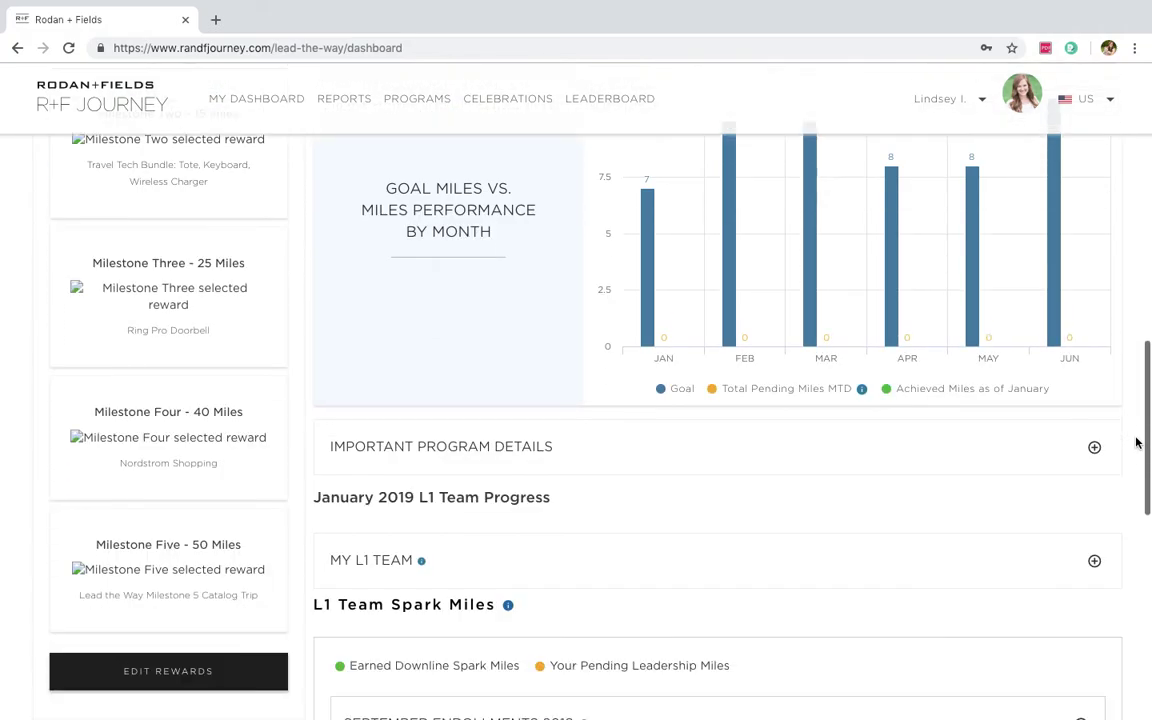
{"action": "scroll", "coordinate": [1135, 442], "scroll_direction": "down", "scroll_amount": 3}
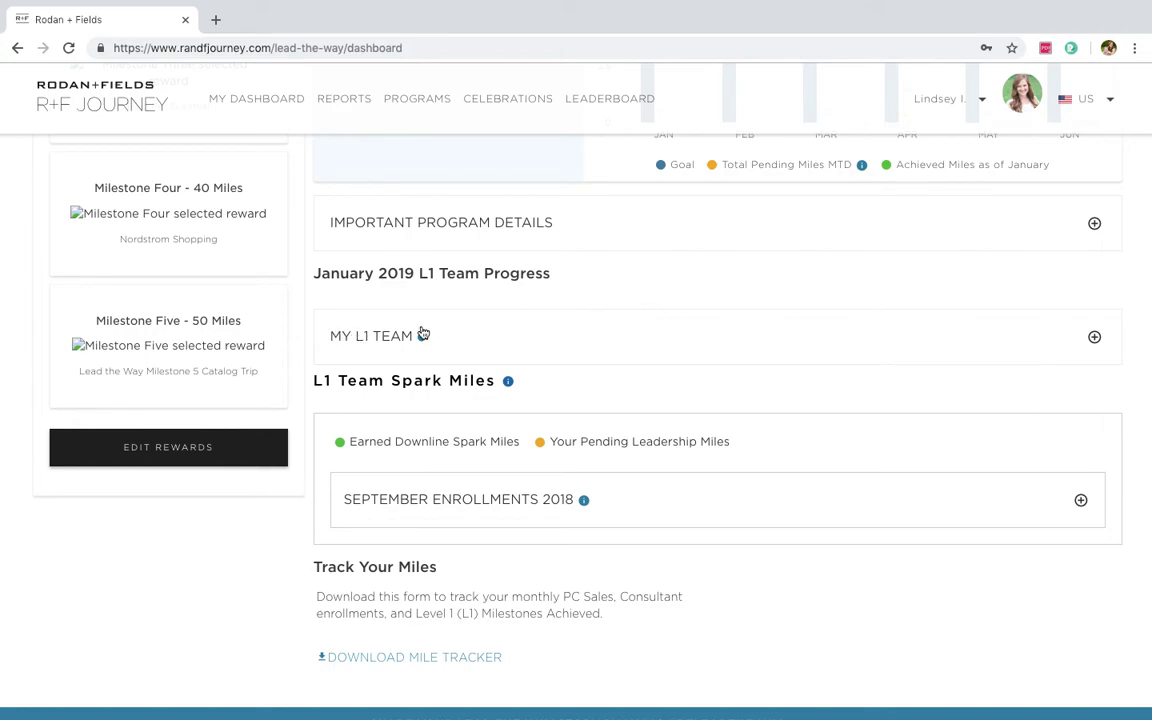
Expand the MY L1 TEAM panel to show the team's monthly progress table
{"action": "left_click", "coordinate": [1095, 339]}
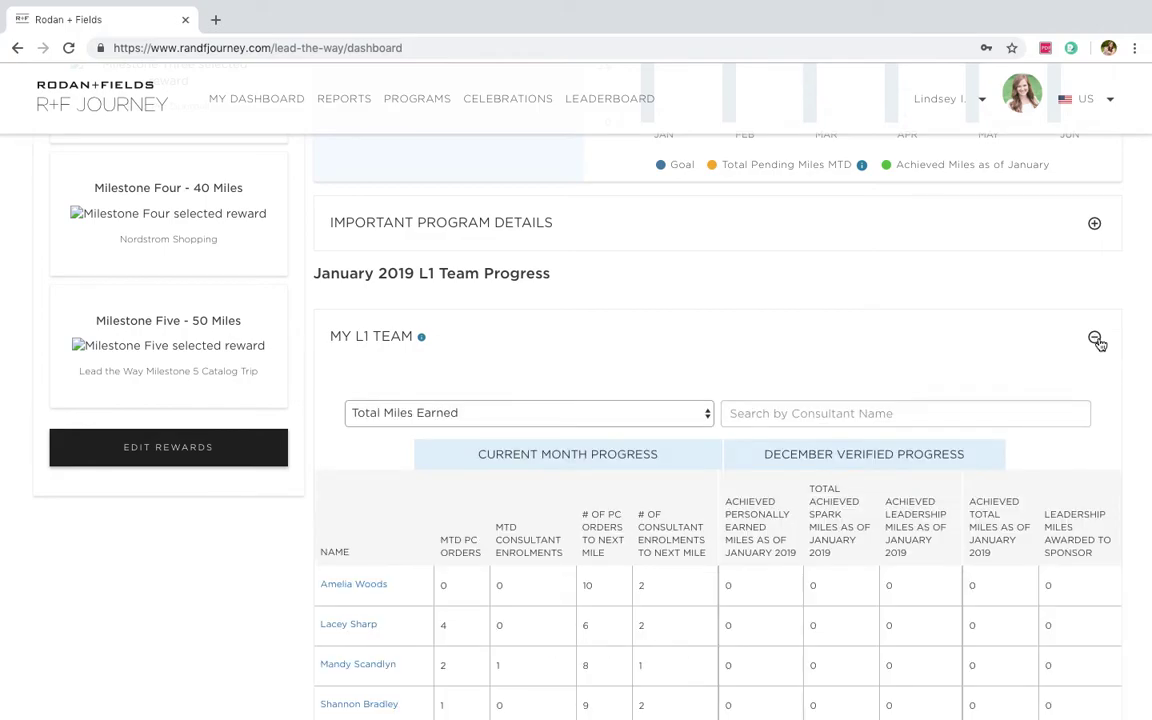
{"action": "scroll", "coordinate": [1139, 437], "scroll_direction": "down", "scroll_amount": 2}
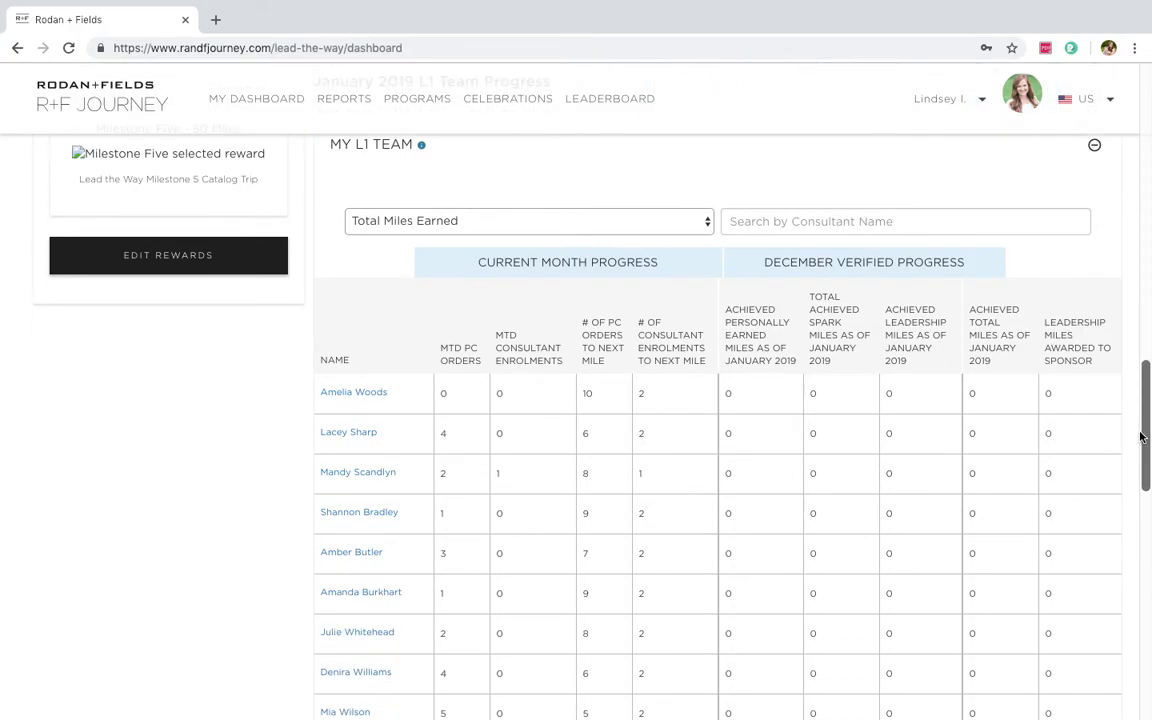
{"action": "scroll", "coordinate": [1139, 437], "scroll_direction": "down", "scroll_amount": 1}
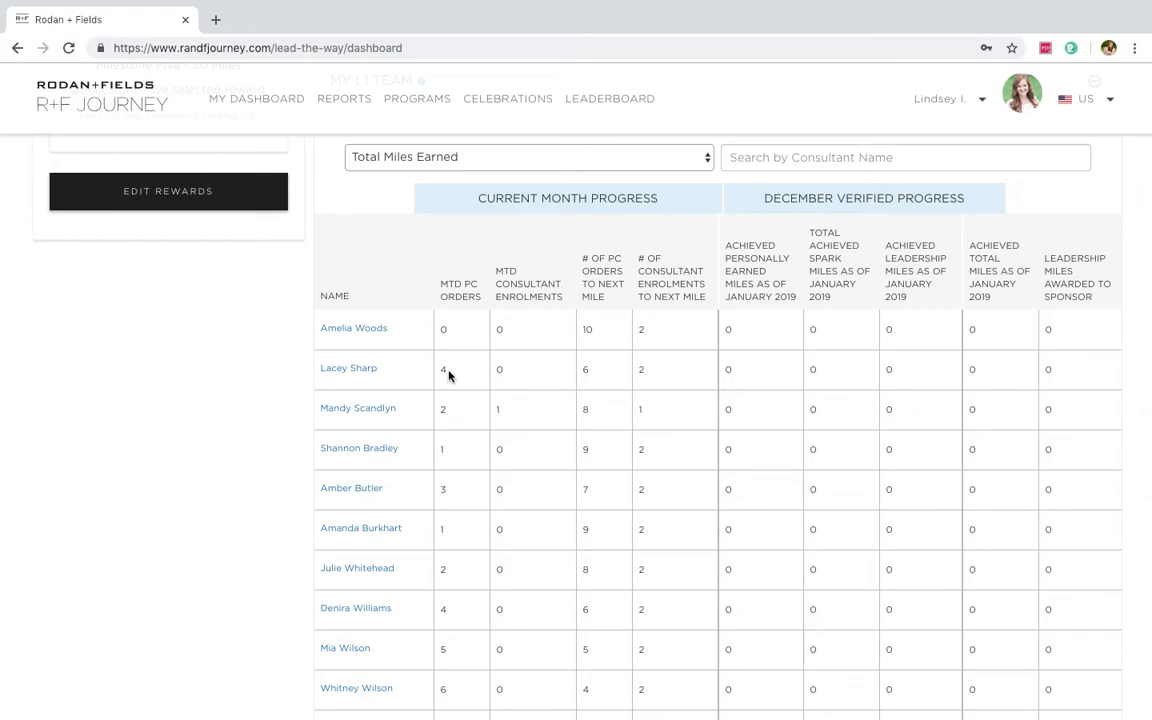
{"action": "scroll", "coordinate": [456, 163], "scroll_direction": "up", "scroll_amount": 1}
{"action": "scroll", "coordinate": [456, 163], "scroll_direction": "up", "scroll_amount": 1}
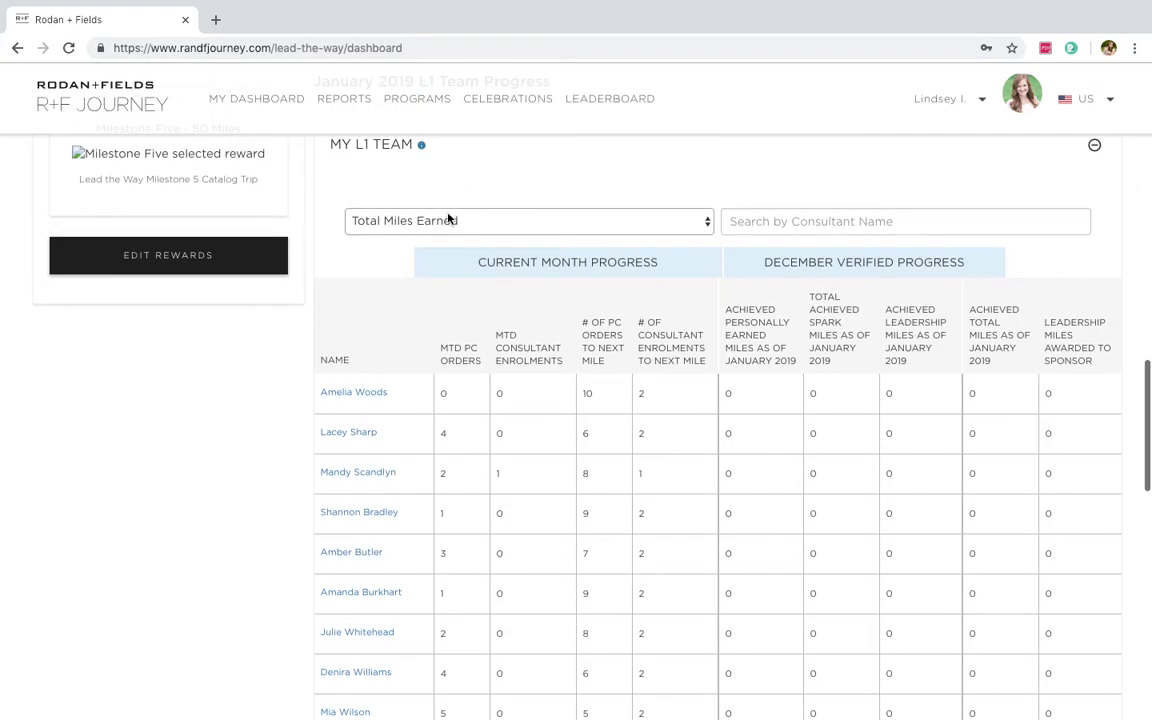
Sort the L1 team table by Closest to Next Mile and review the results
{"action": "left_click", "coordinate": [405, 221]}
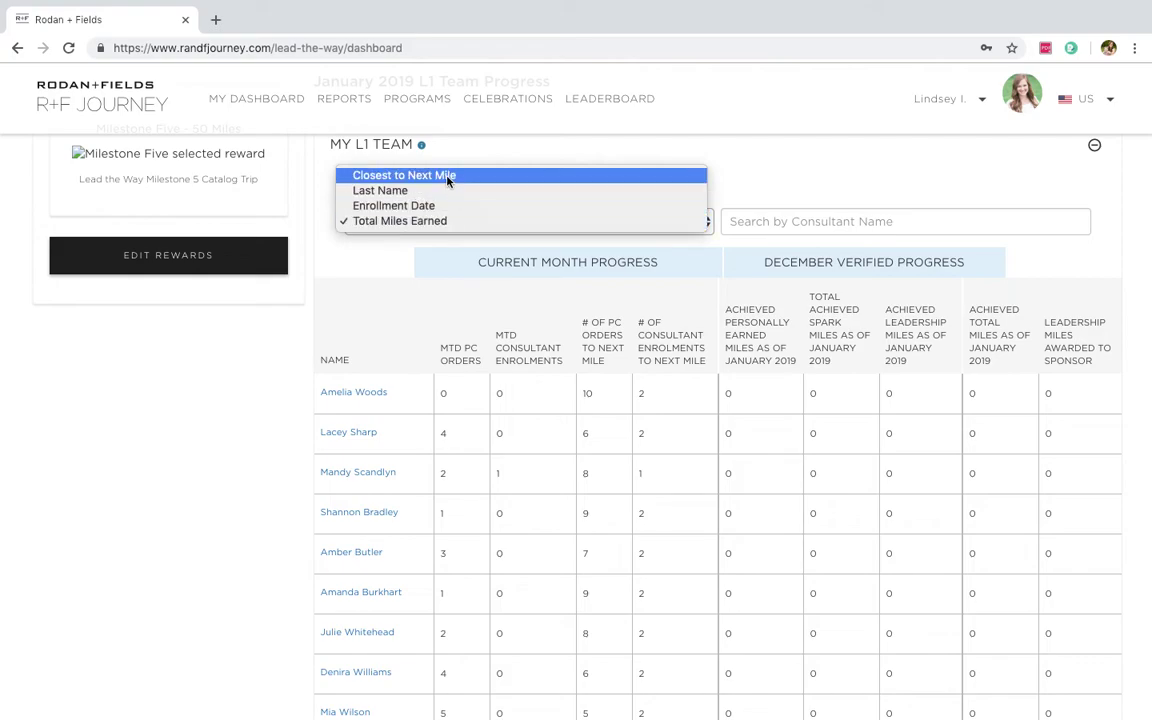
{"action": "left_click", "coordinate": [447, 176]}
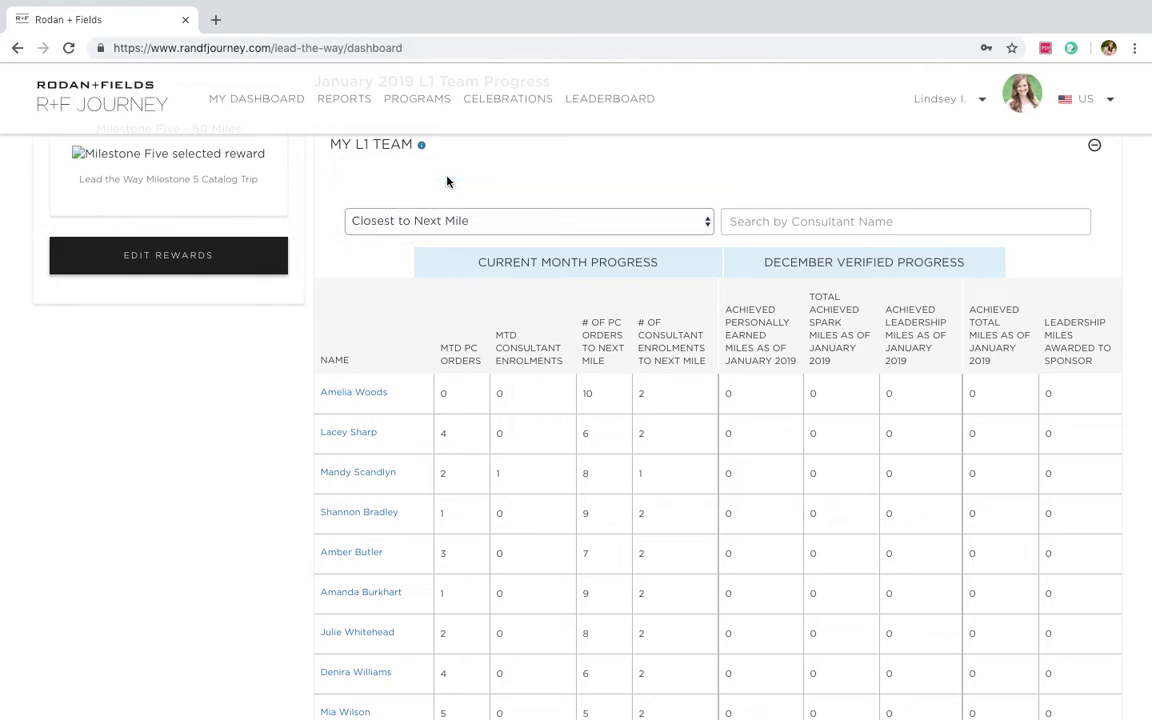
{"action": "scroll", "coordinate": [256, 385], "scroll_direction": "down", "scroll_amount": 5}
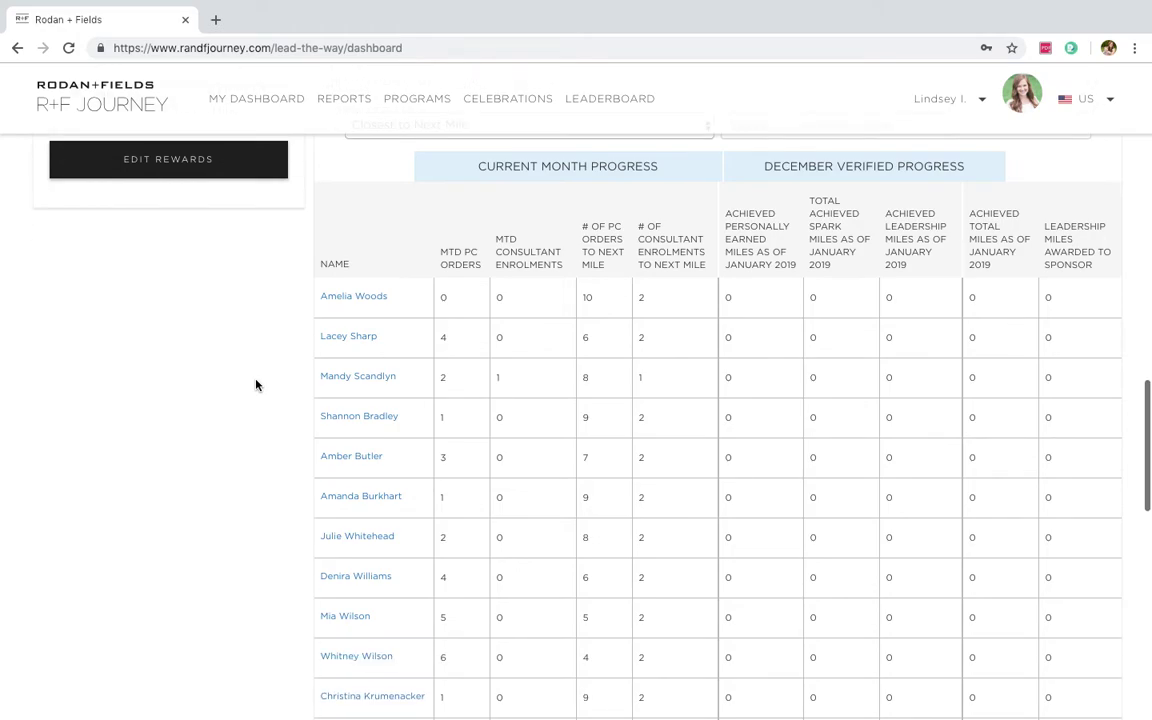
{"action": "scroll", "coordinate": [256, 385], "scroll_direction": "up", "scroll_amount": 3}
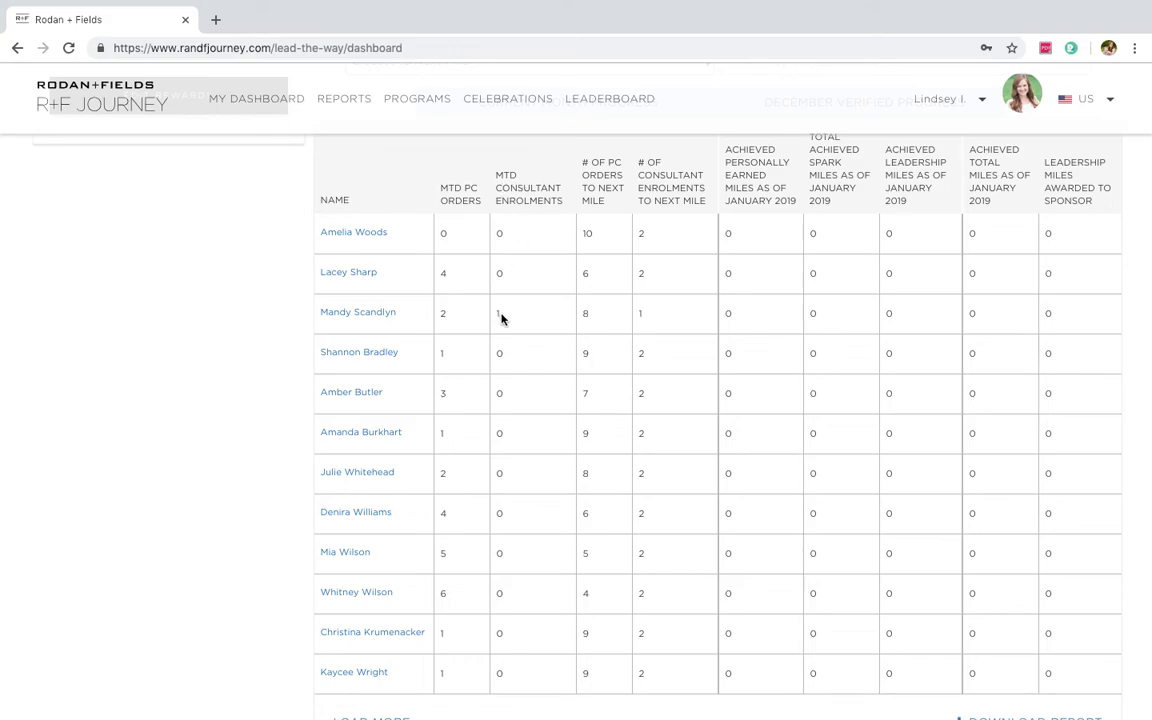
{"action": "scroll", "coordinate": [501, 318], "scroll_direction": "down", "scroll_amount": 5}
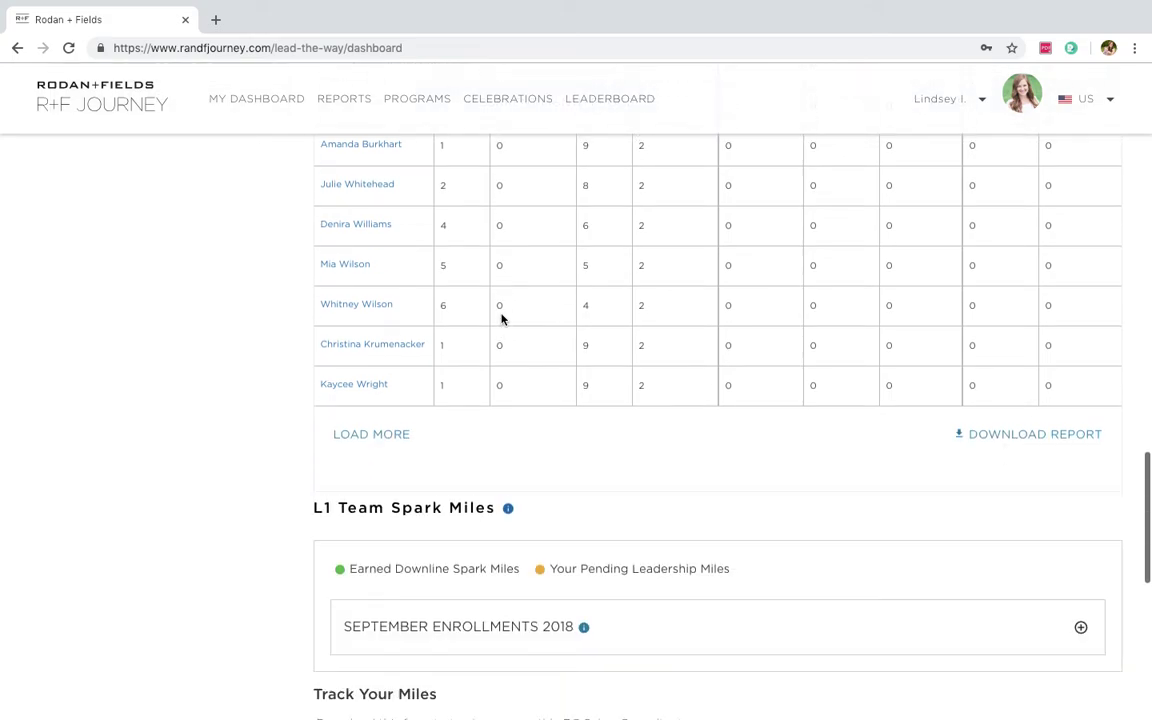
{"action": "scroll", "coordinate": [501, 318], "scroll_direction": "down", "scroll_amount": 1}
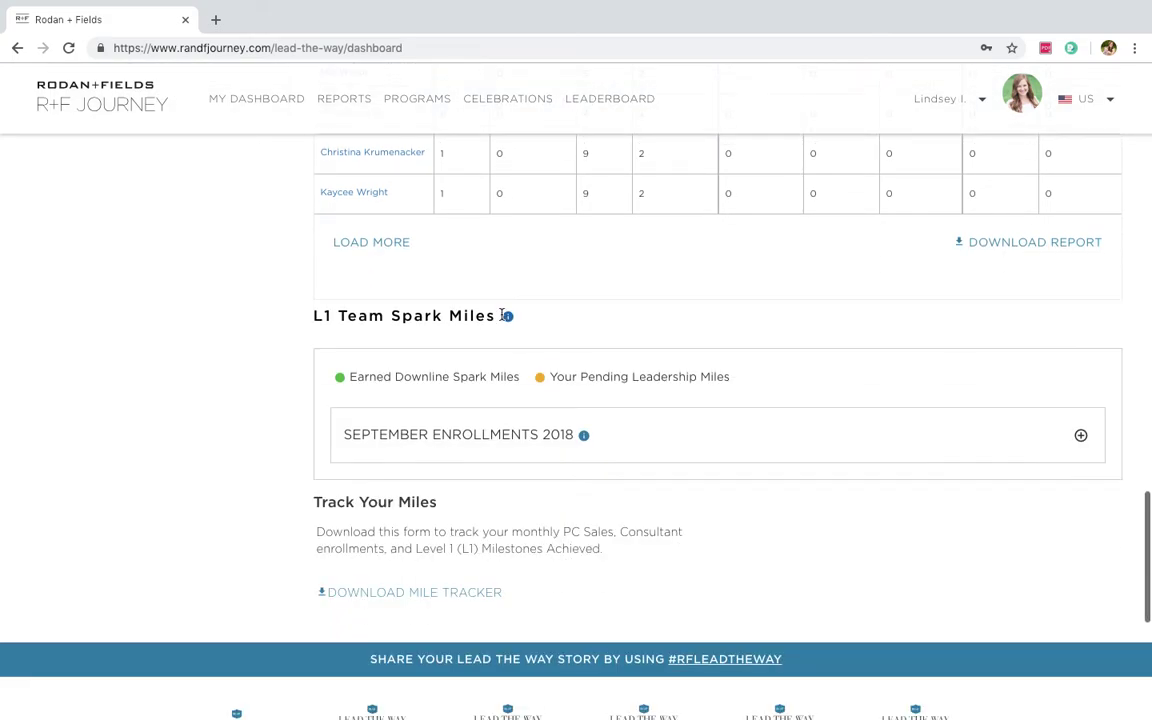
{"action": "scroll", "coordinate": [501, 316], "scroll_direction": "up", "scroll_amount": 5}
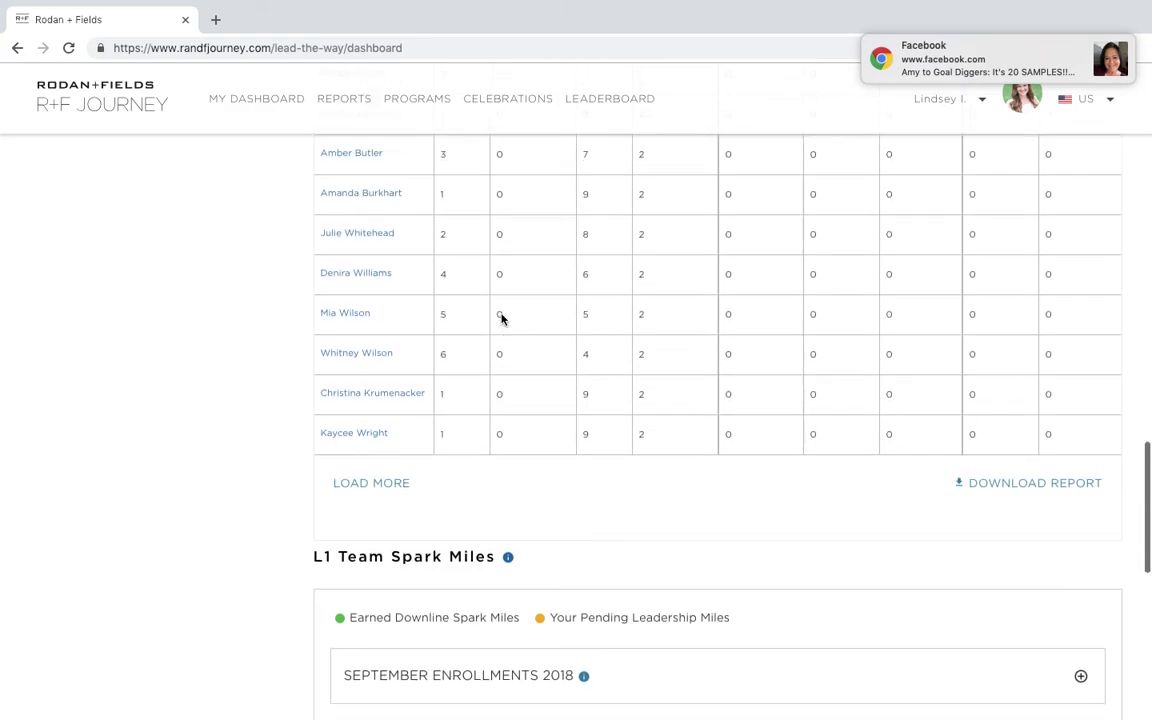
{"action": "scroll", "coordinate": [501, 318], "scroll_direction": "up", "scroll_amount": 8}
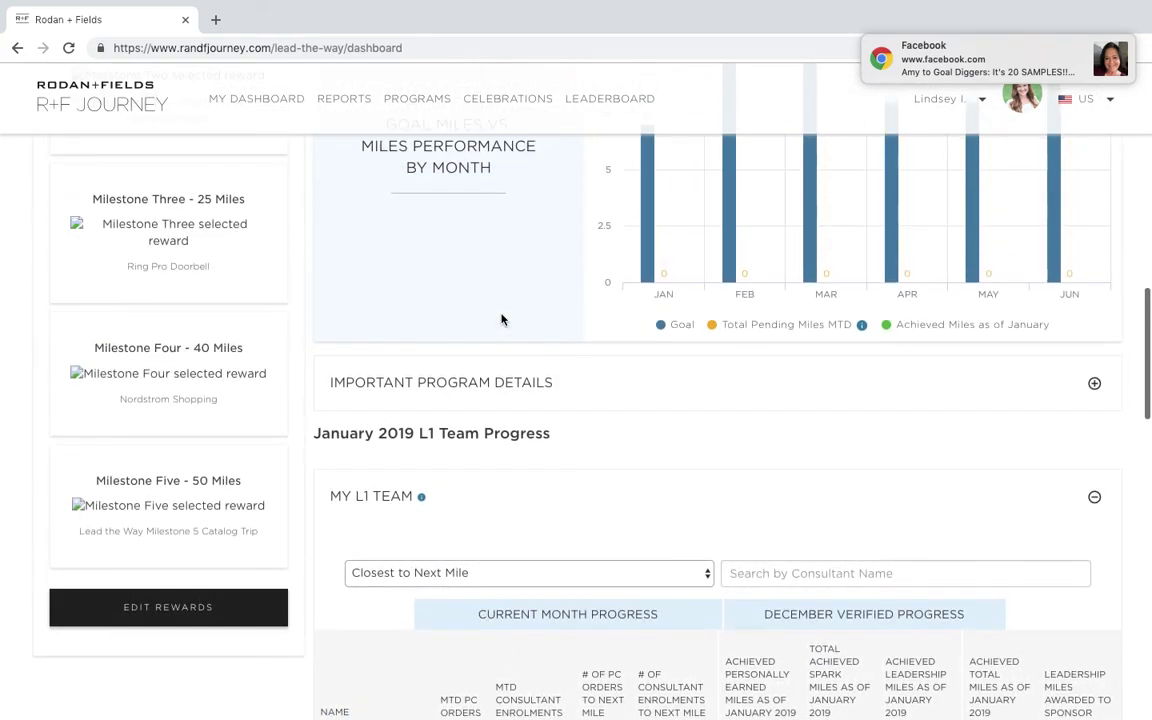
{"action": "scroll", "coordinate": [501, 316], "scroll_direction": "up", "scroll_amount": 2}
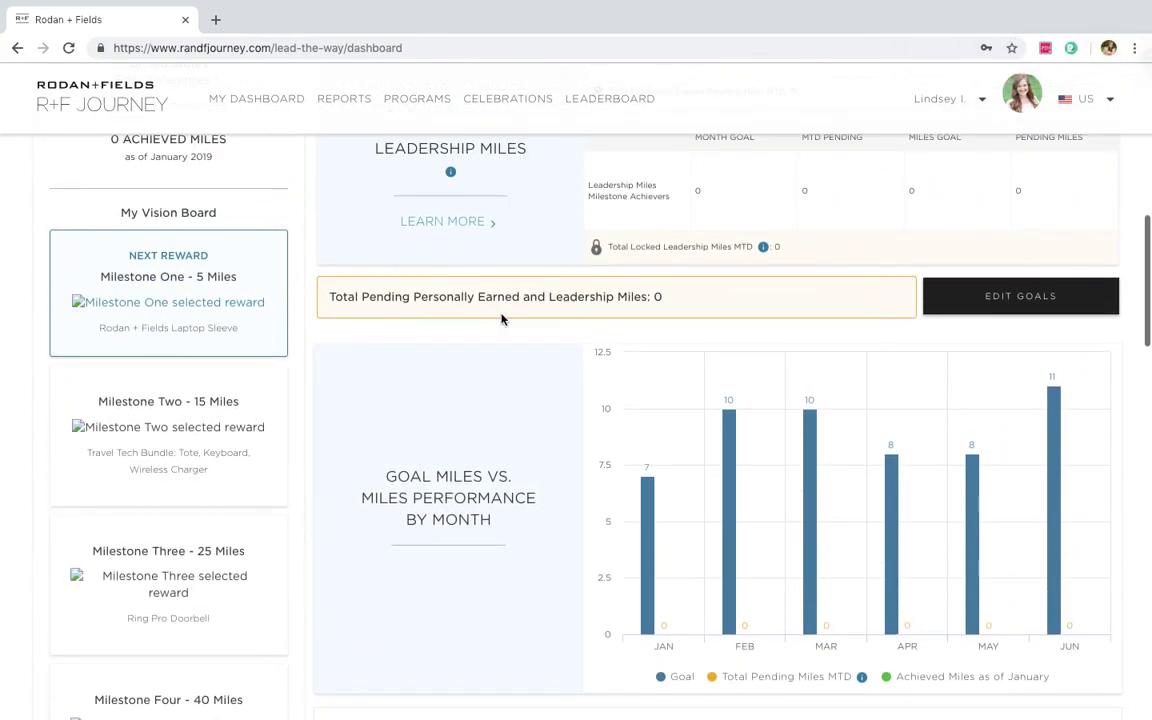
{"action": "scroll", "coordinate": [501, 318], "scroll_direction": "down", "scroll_amount": 1}
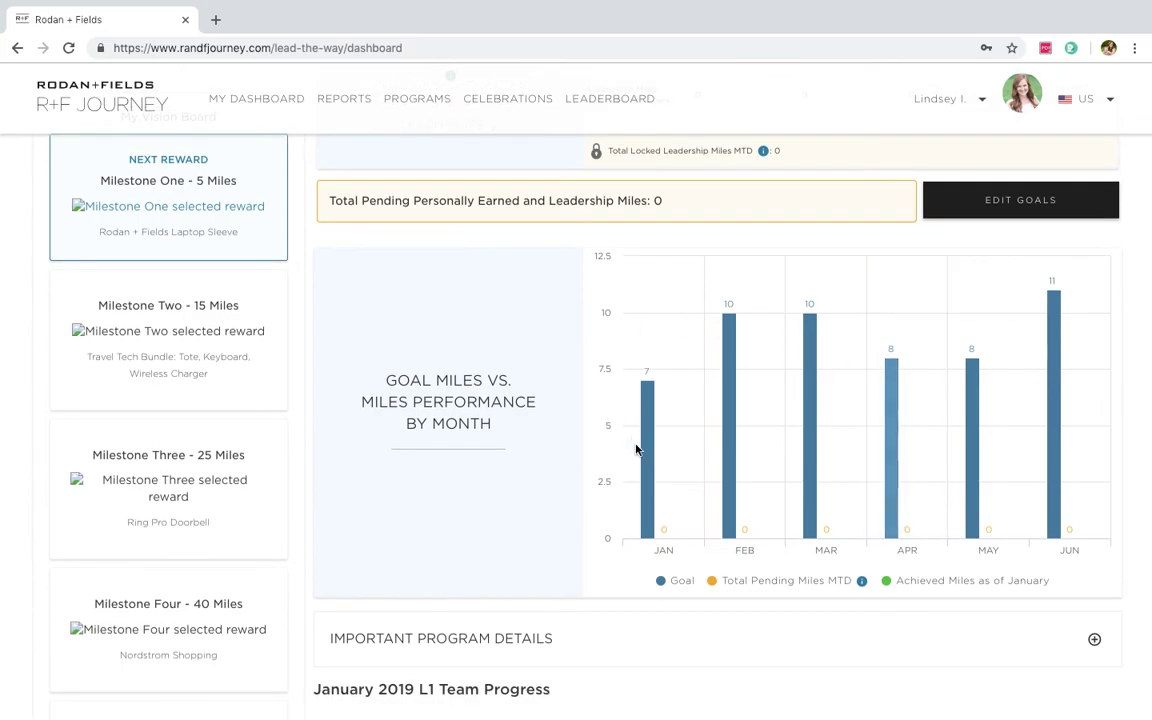
{"action": "scroll", "coordinate": [713, 453], "scroll_direction": "up", "scroll_amount": 3}
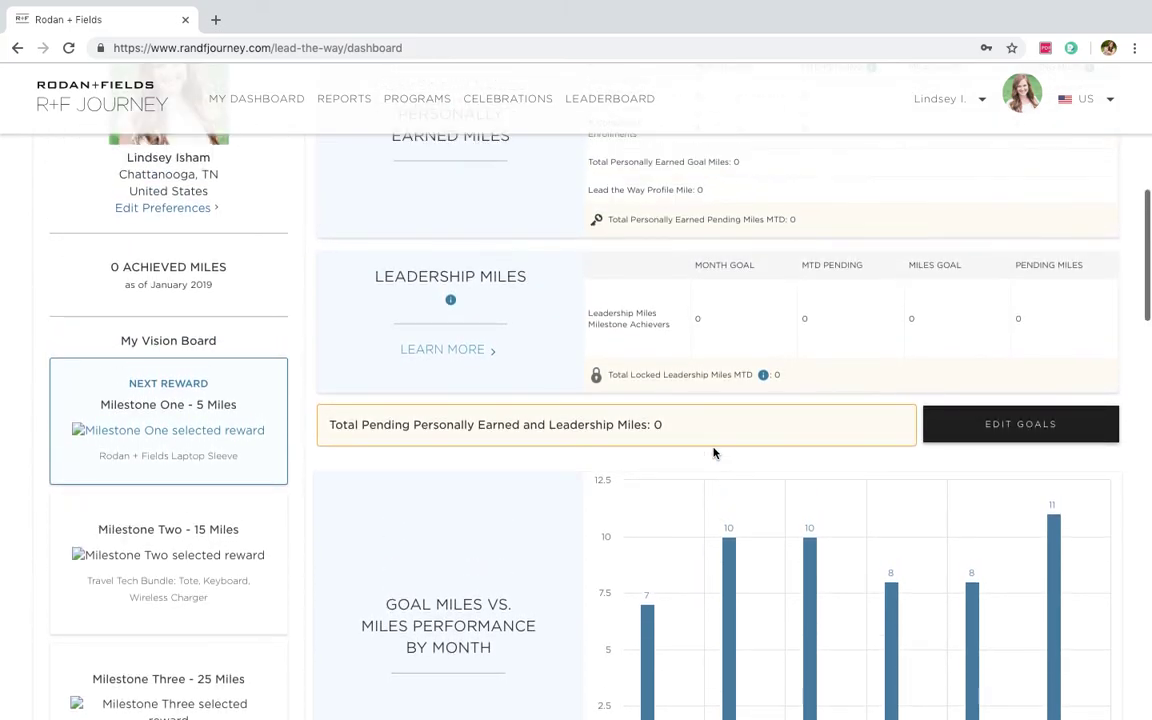
{"action": "scroll", "coordinate": [713, 453], "scroll_direction": "up", "scroll_amount": 4}
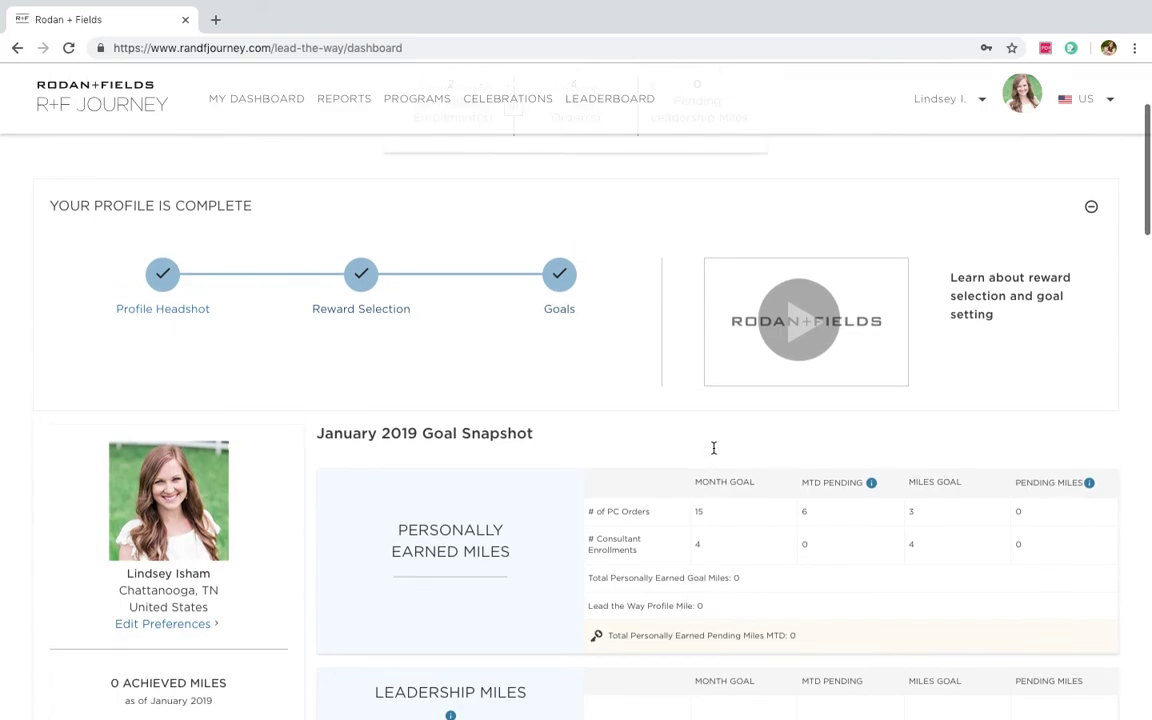
{"action": "scroll", "coordinate": [715, 455], "scroll_direction": "up", "scroll_amount": 1}
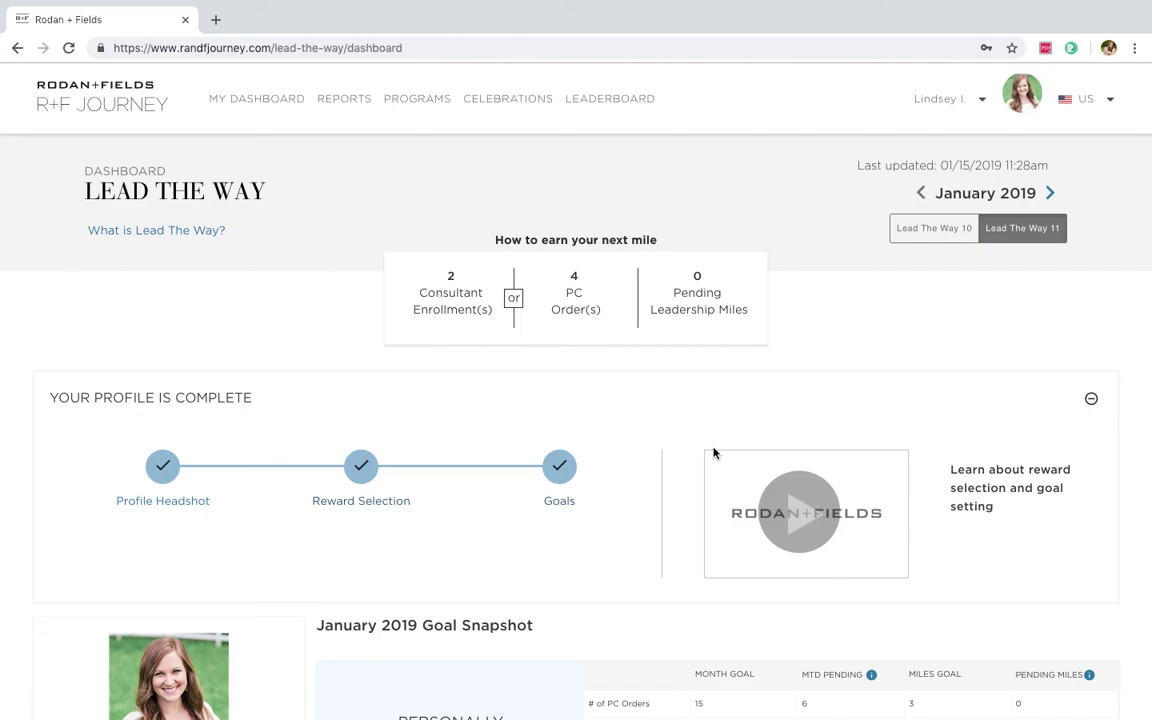
{"action": "scroll", "coordinate": [714, 454], "scroll_direction": "down", "scroll_amount": 5}
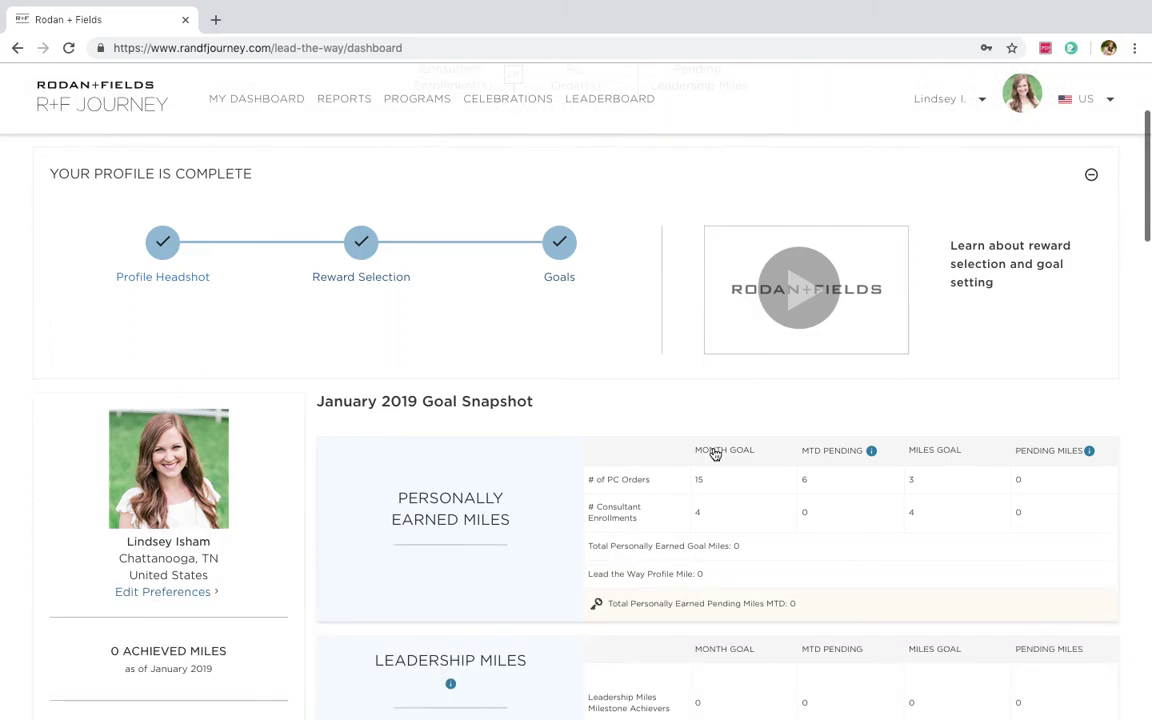
{"action": "scroll", "coordinate": [714, 454], "scroll_direction": "down", "scroll_amount": 2}
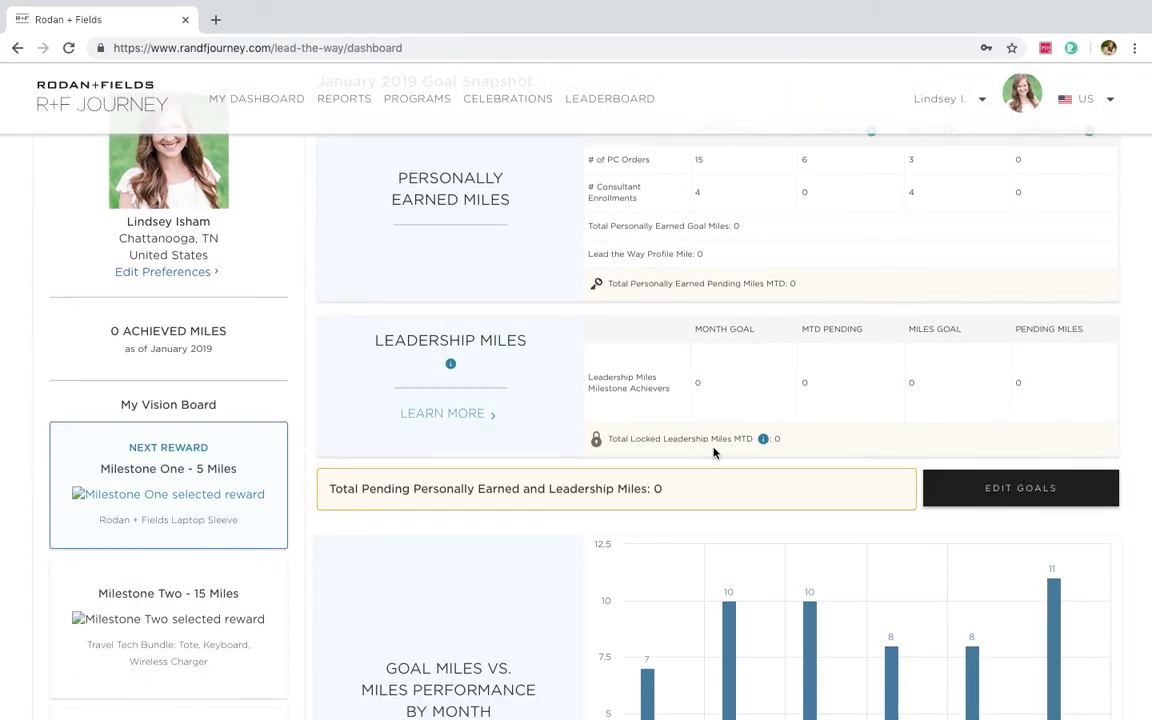
{"action": "scroll", "coordinate": [714, 454], "scroll_direction": "up", "scroll_amount": 2}
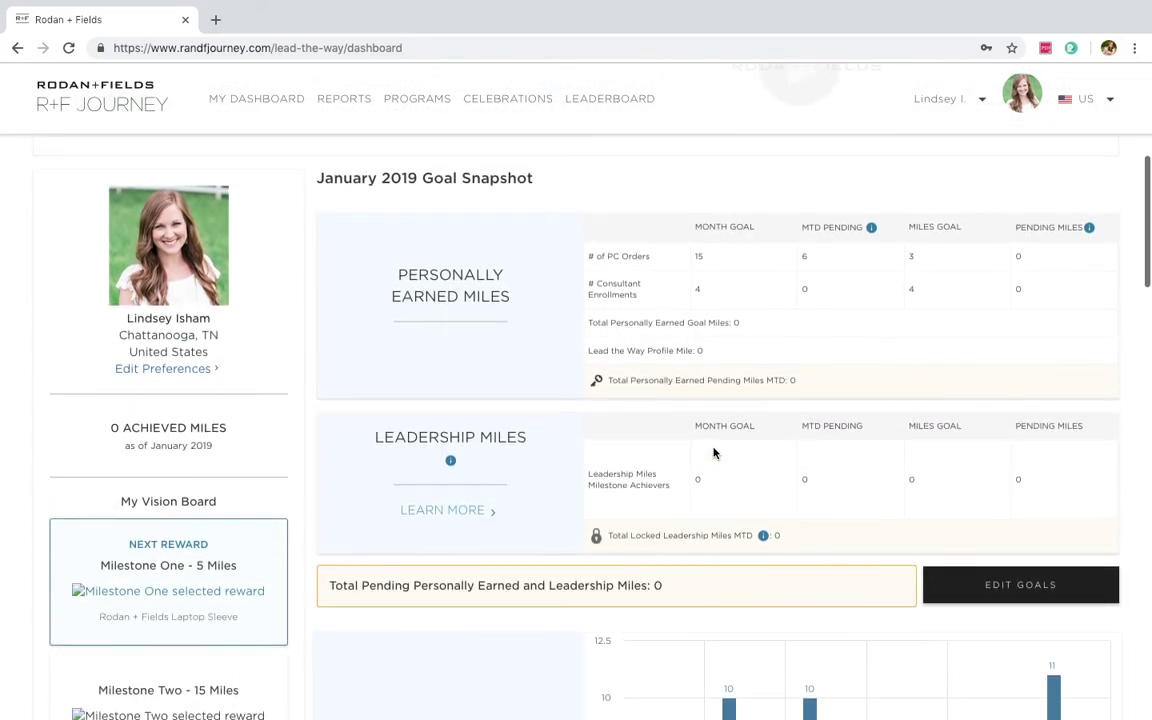
{"action": "scroll", "coordinate": [714, 454], "scroll_direction": "up", "scroll_amount": 4}
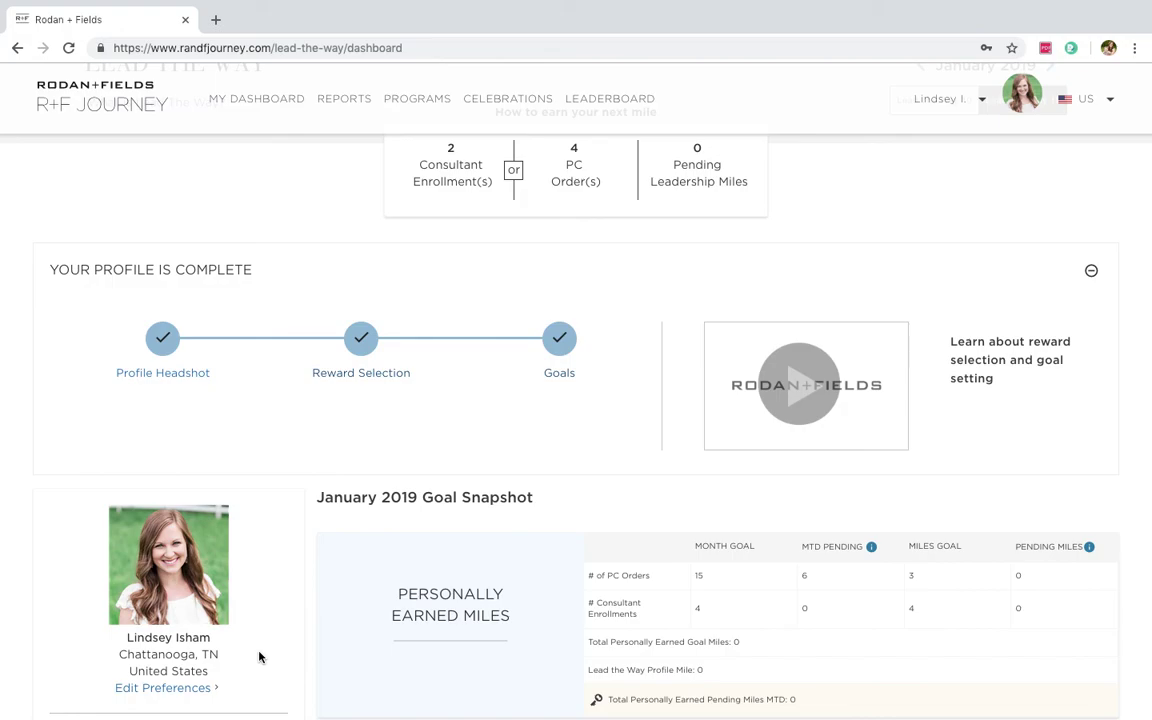
{"action": "mouse_move", "coordinate": [672, 5]}
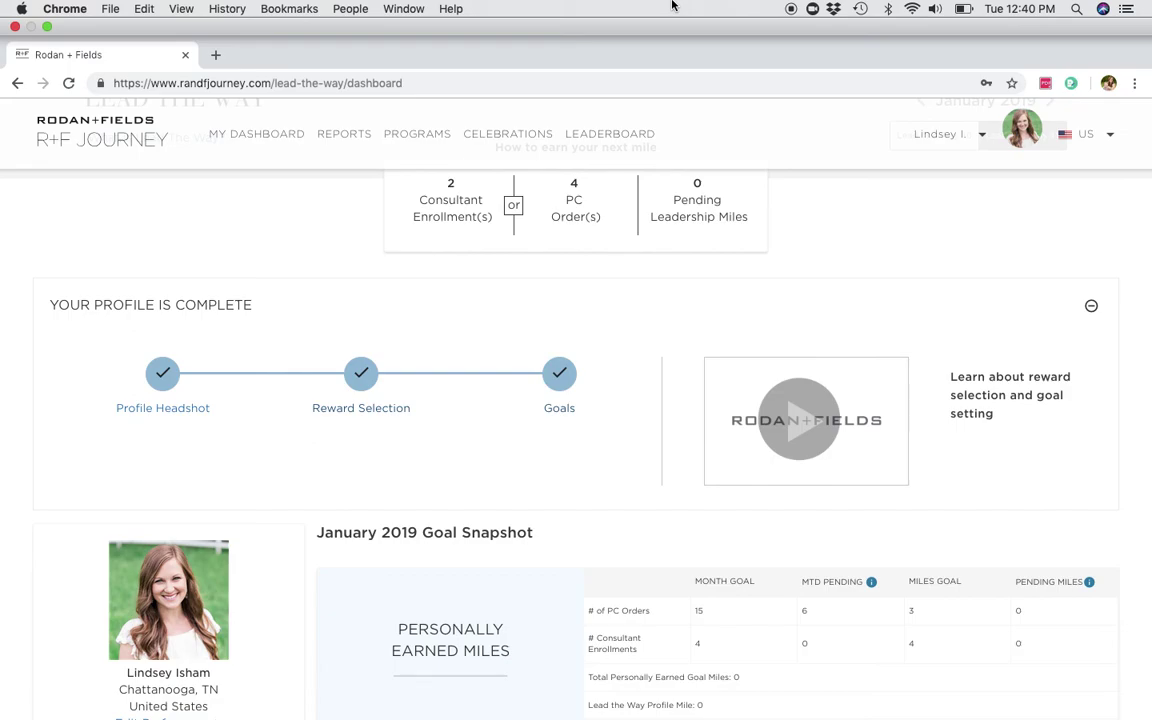
{"action": "scroll", "coordinate": [267, 417], "scroll_direction": "down", "scroll_amount": 2}
{"action": "scroll", "coordinate": [267, 417], "scroll_direction": "up", "scroll_amount": 1}
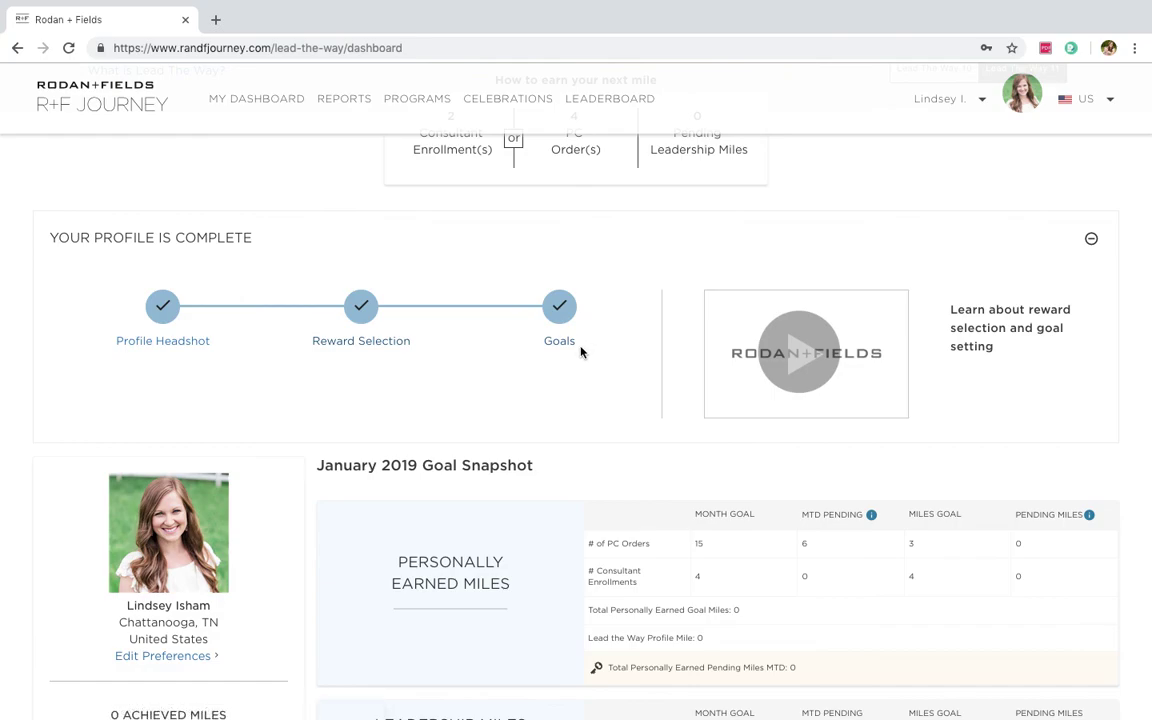
{"action": "scroll", "coordinate": [581, 351], "scroll_direction": "up", "scroll_amount": 2}
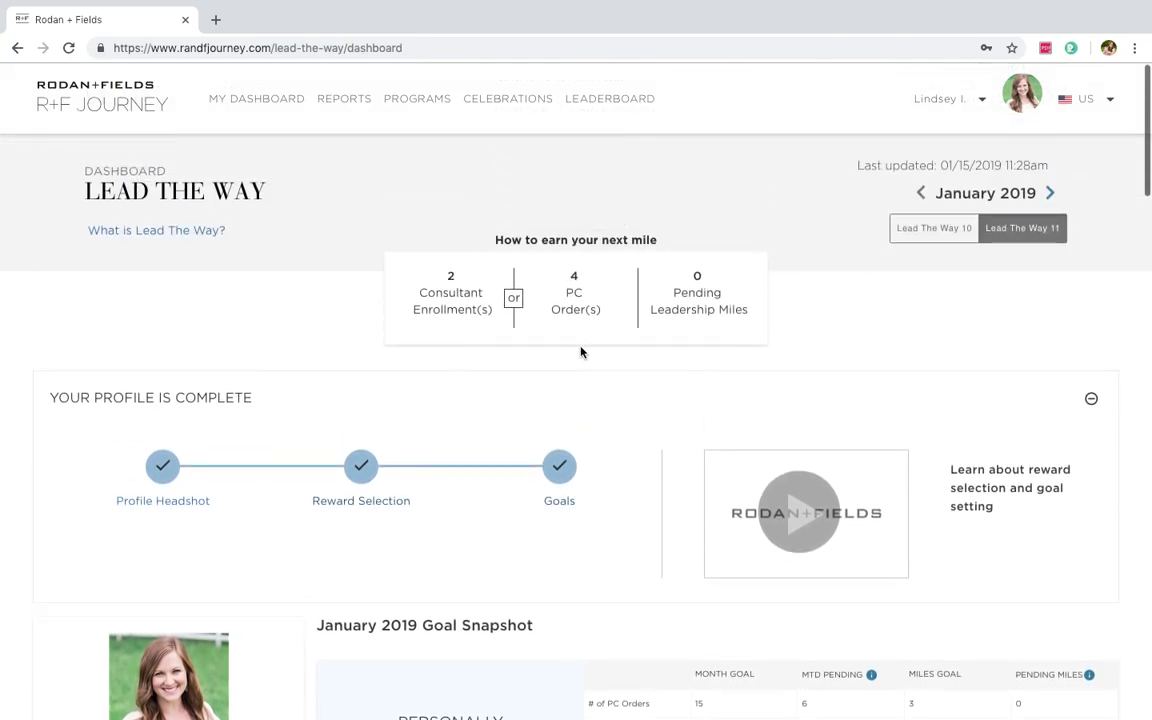
{"action": "mouse_move", "coordinate": [221, 6]}
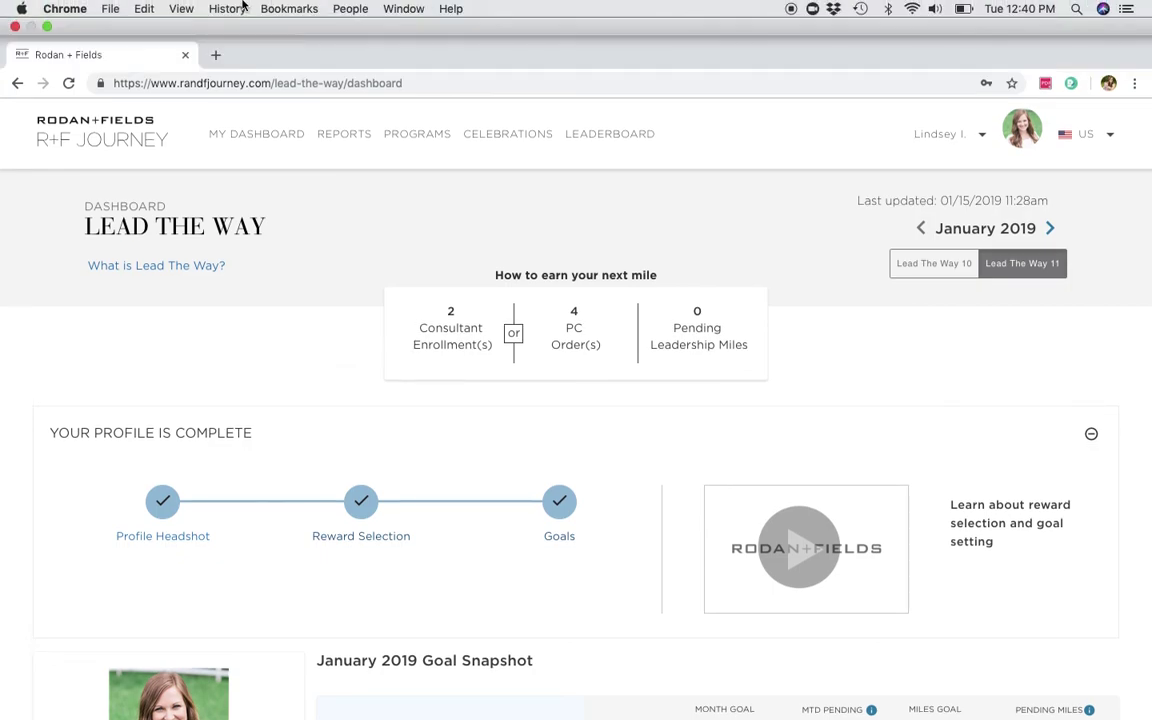